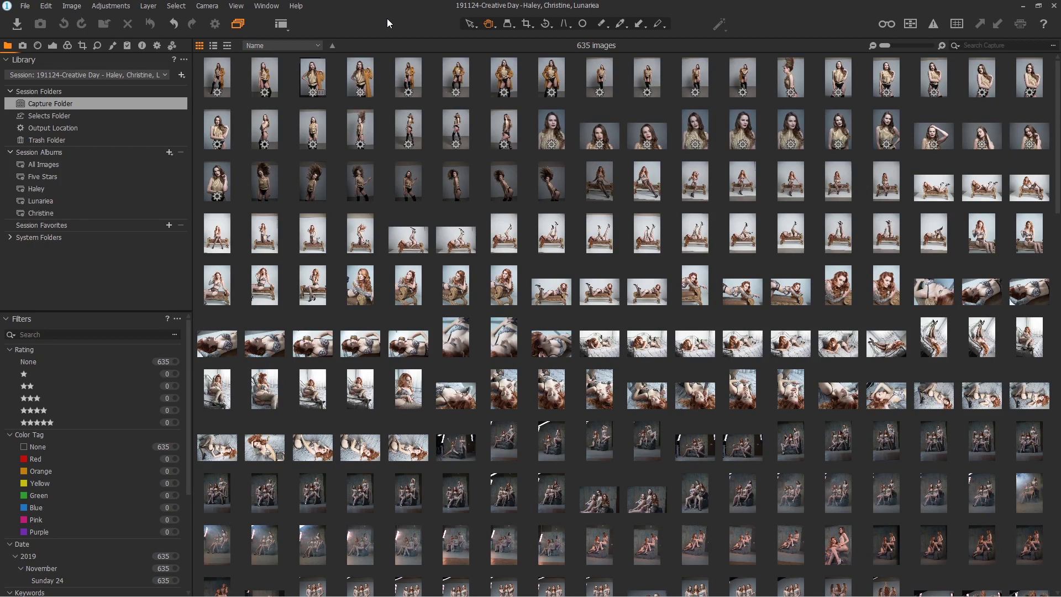
Look through the import window's style and preset options, then close it without importing
{"action": "left_click", "coordinate": [16, 26]}
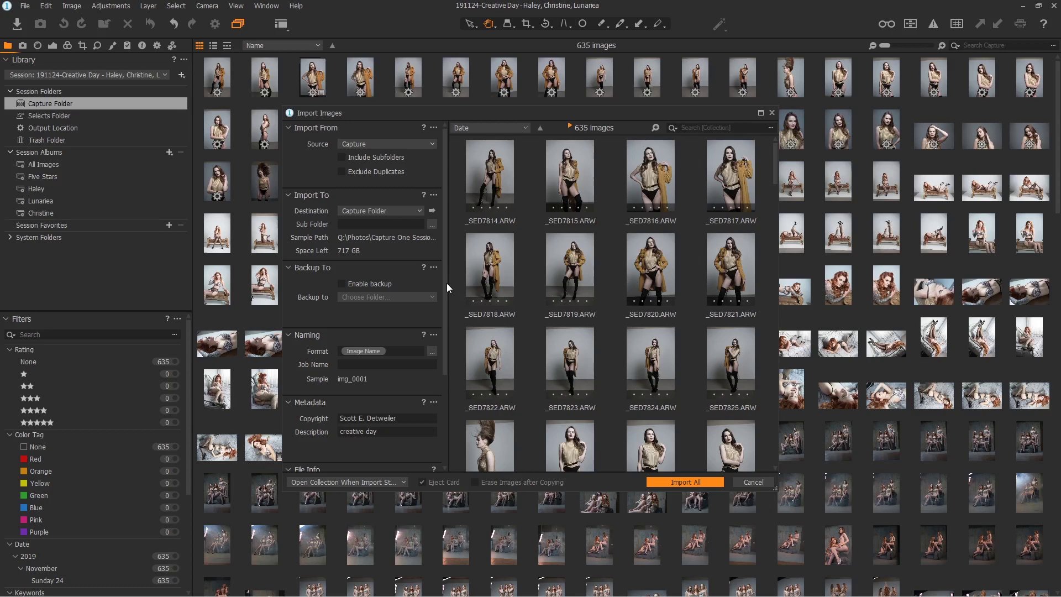
{"action": "scroll", "coordinate": [424, 307], "scroll_direction": "down", "scroll_amount": 3}
{"action": "scroll", "coordinate": [424, 305], "scroll_direction": "down", "scroll_amount": 2}
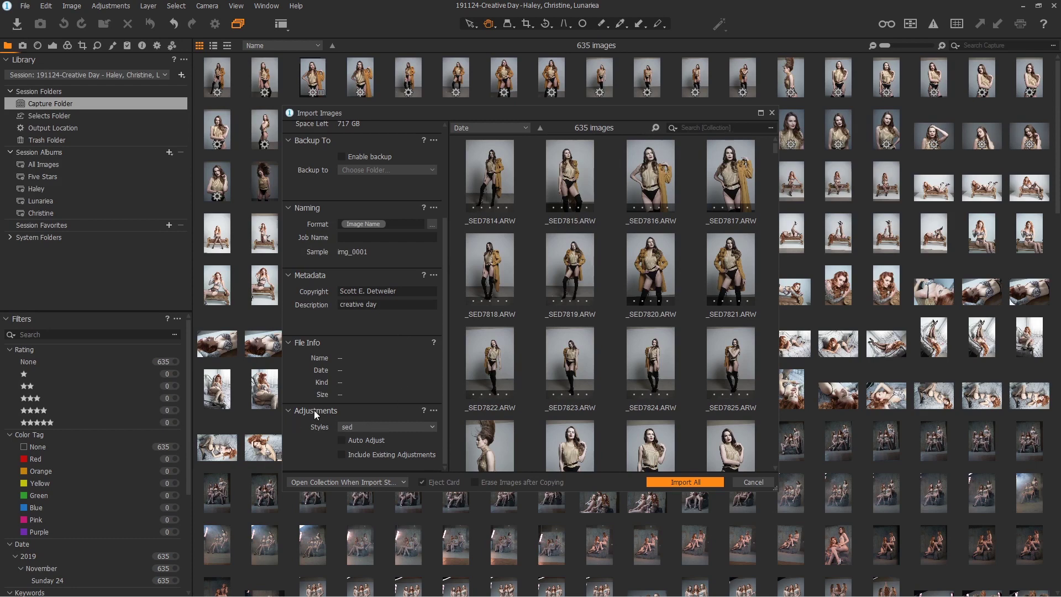
{"action": "left_click", "coordinate": [434, 426]}
{"action": "mouse_move", "coordinate": [357, 511]}
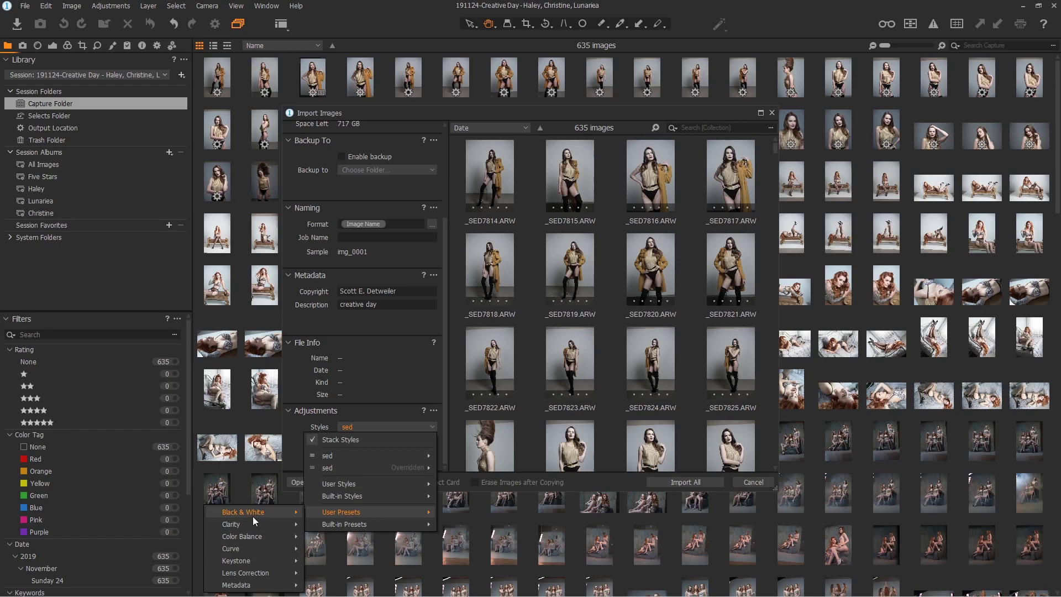
{"action": "mouse_move", "coordinate": [243, 584]}
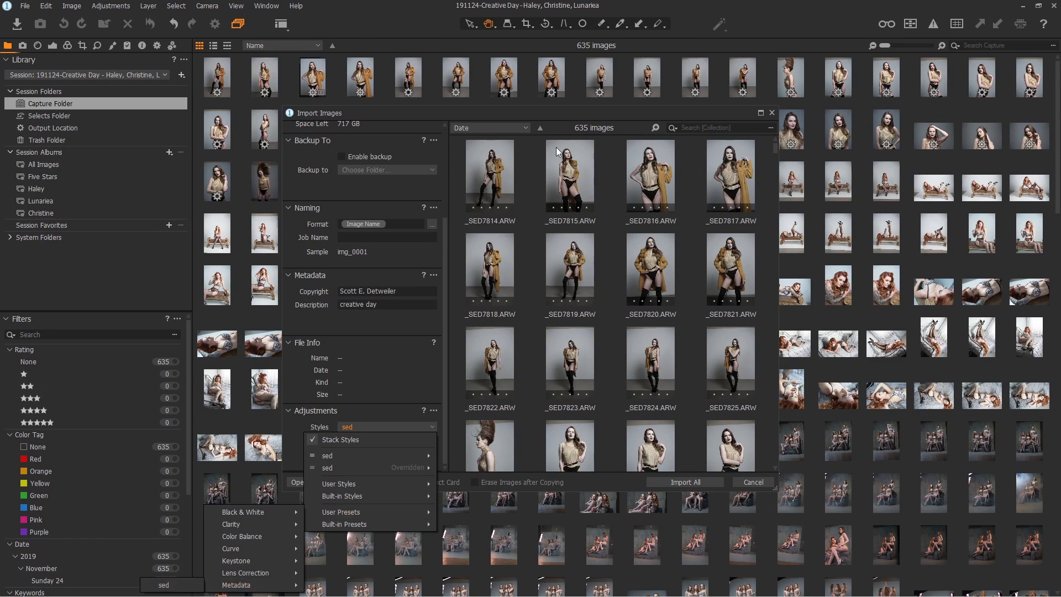
{"action": "left_click", "coordinate": [772, 113]}
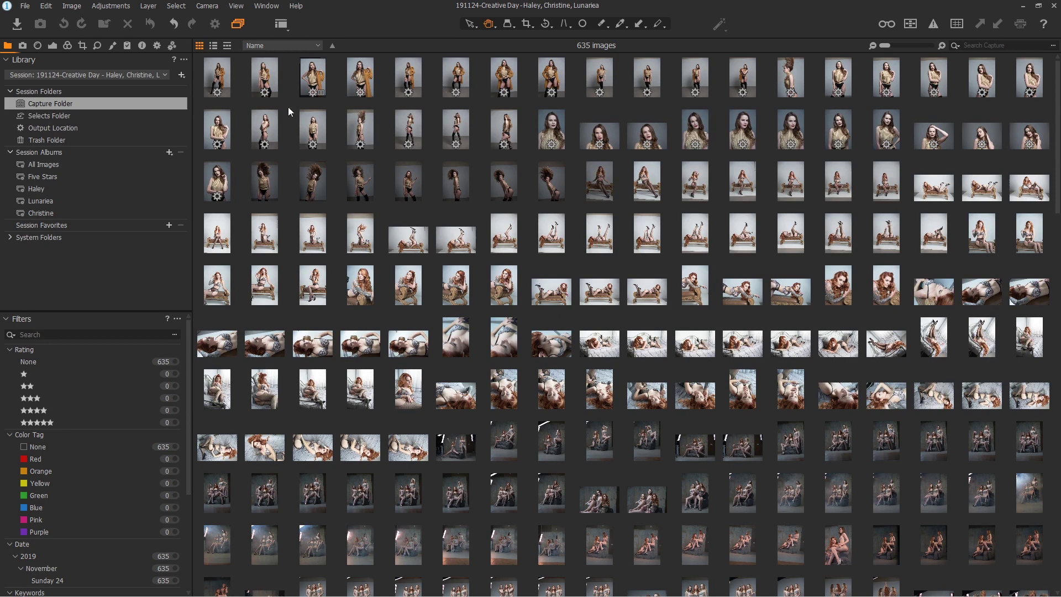
Select the first model's 44 shots and show the Metadata tools
{"action": "left_click", "coordinate": [216, 82]}
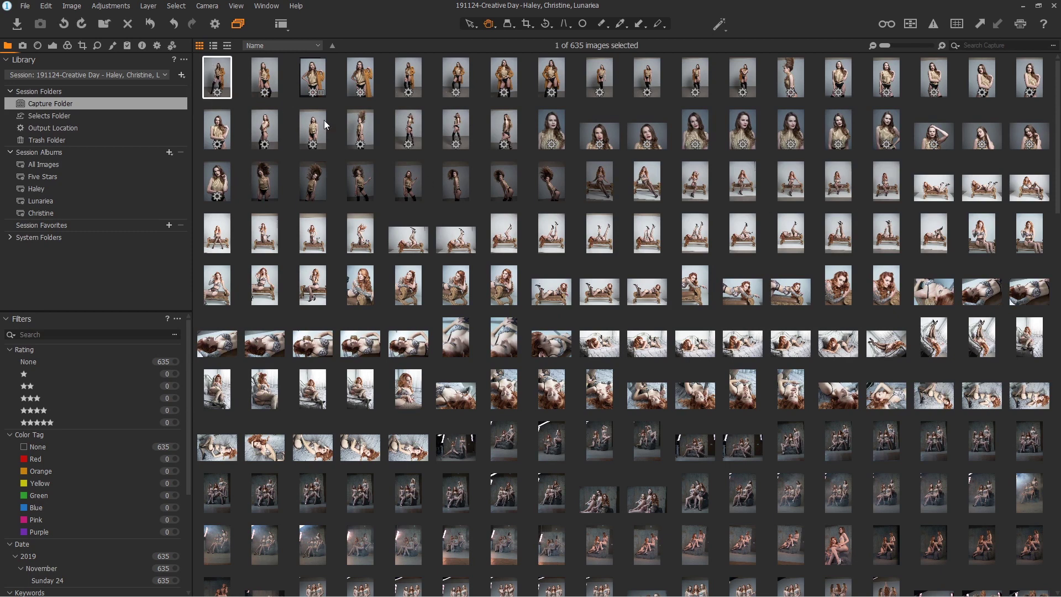
{"action": "left_click", "coordinate": [557, 184], "text": "shift"}
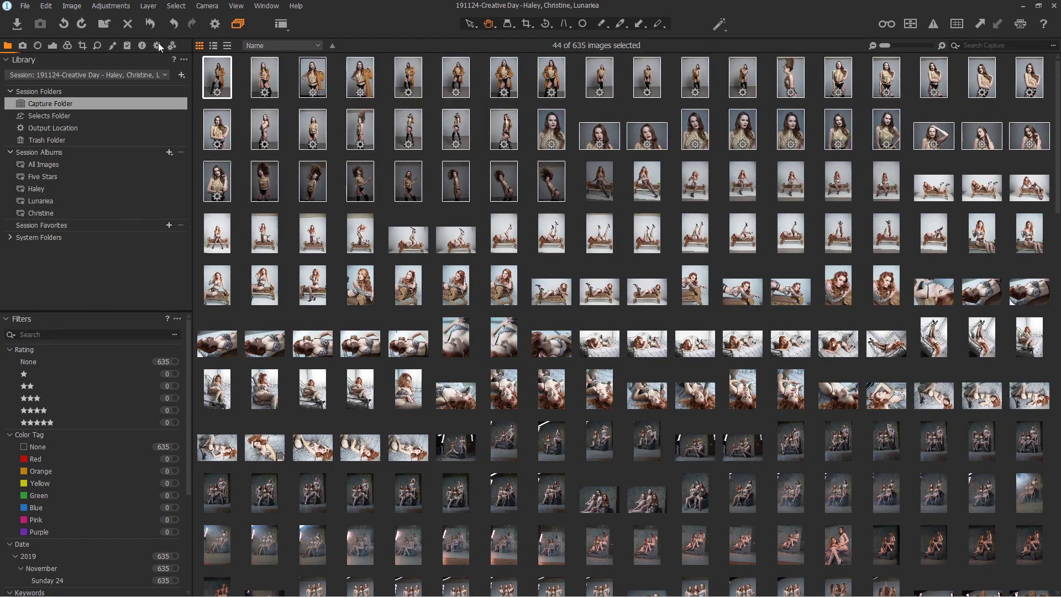
{"action": "left_click", "coordinate": [142, 46]}
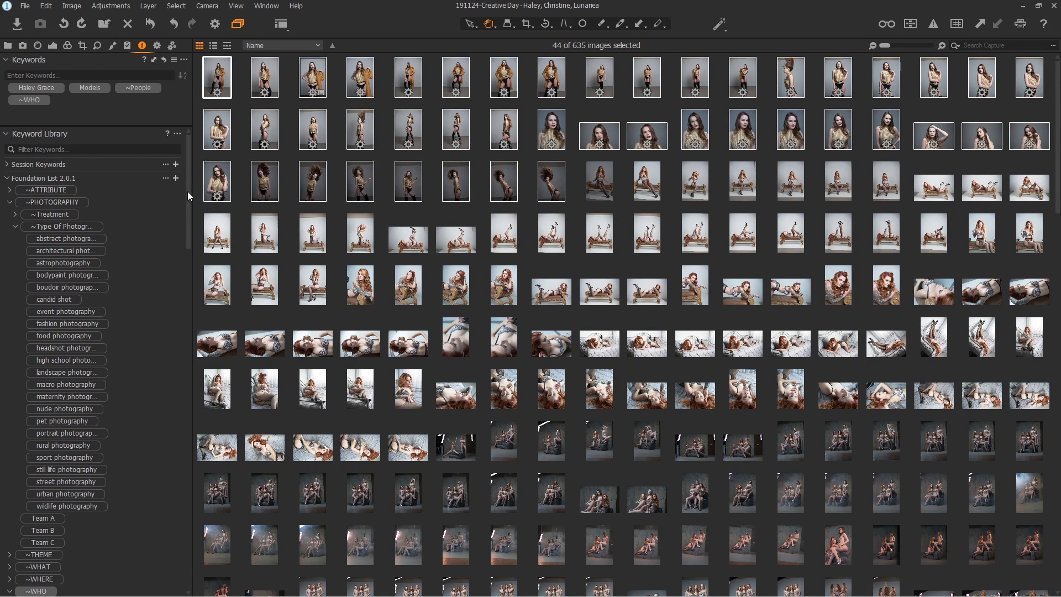
Browse the Keyword Library to see the name, Models, ~People and ~WHO keywords
{"action": "left_click_drag", "start_coordinate": [189, 191], "coordinate": [197, 310]}
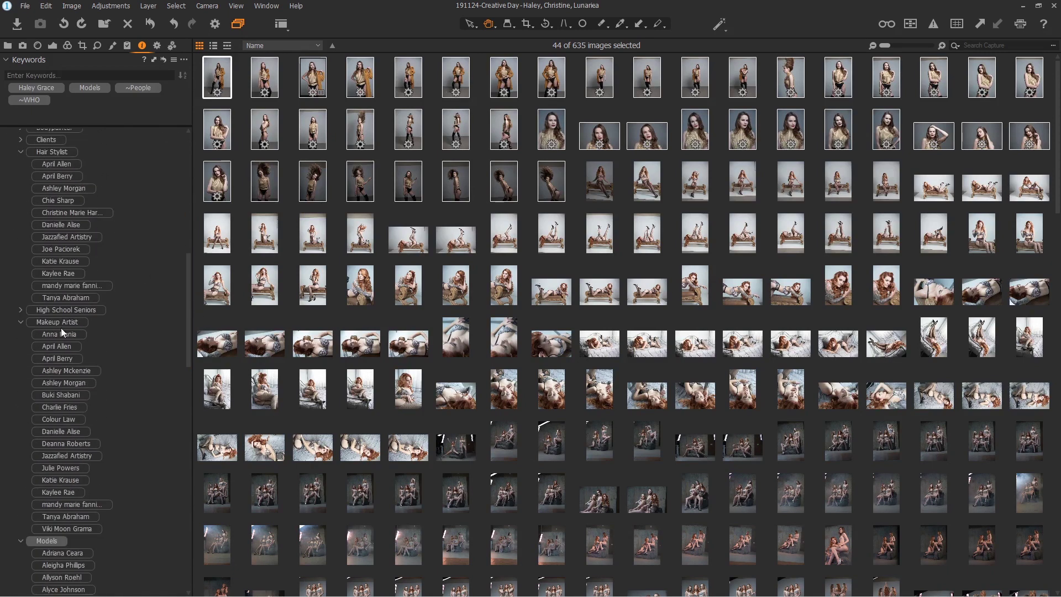
{"action": "scroll", "coordinate": [116, 416], "scroll_direction": "down", "scroll_amount": 9}
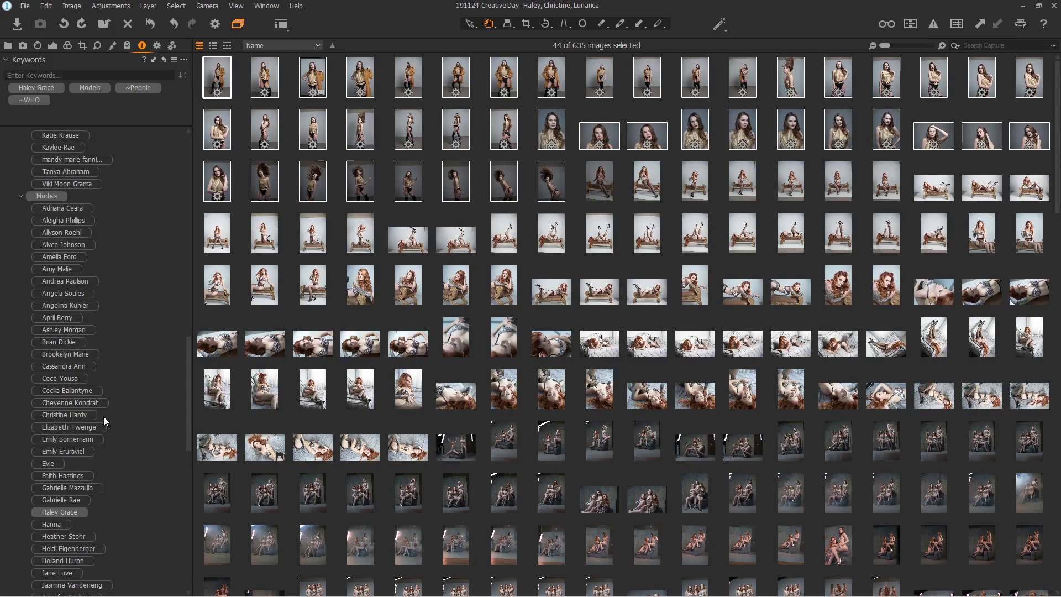
{"action": "scroll", "coordinate": [104, 416], "scroll_direction": "down", "scroll_amount": 8}
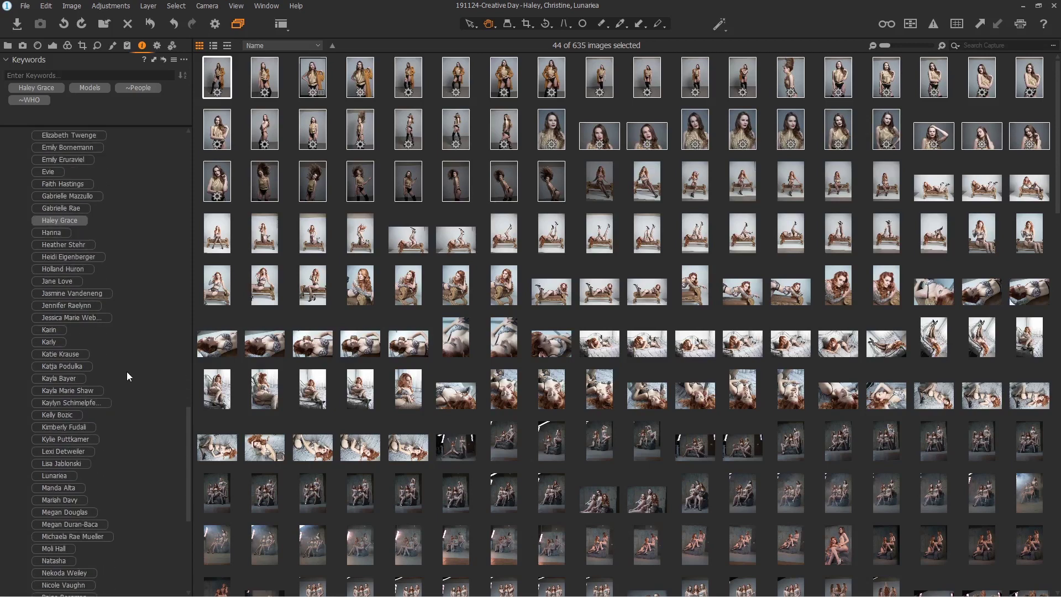
{"action": "scroll", "coordinate": [127, 376], "scroll_direction": "down", "scroll_amount": 4}
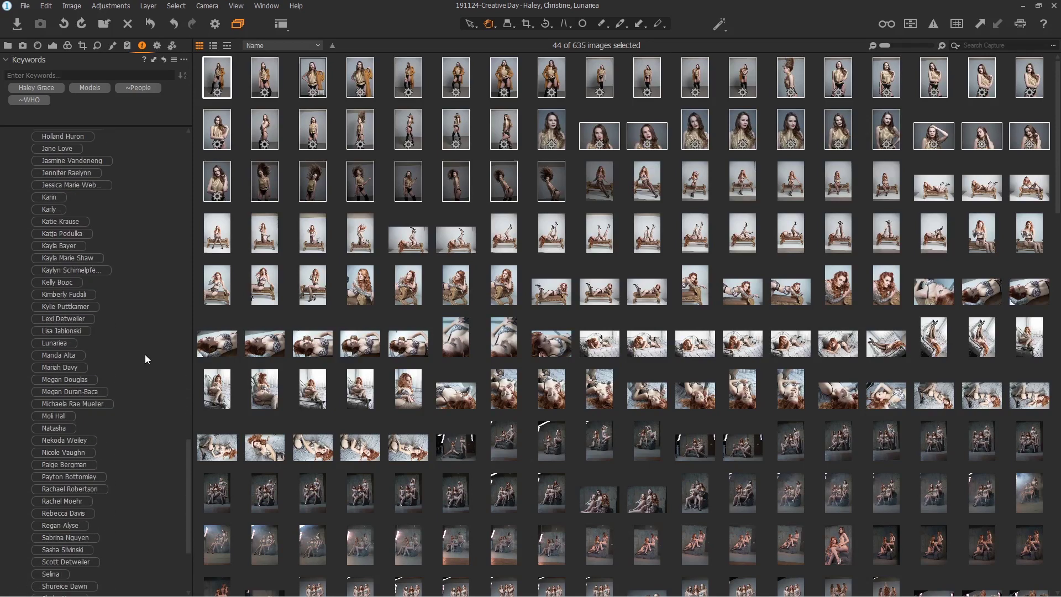
{"action": "scroll", "coordinate": [146, 356], "scroll_direction": "up", "scroll_amount": 2}
{"action": "left_click_drag", "start_coordinate": [189, 455], "coordinate": [201, 288]}
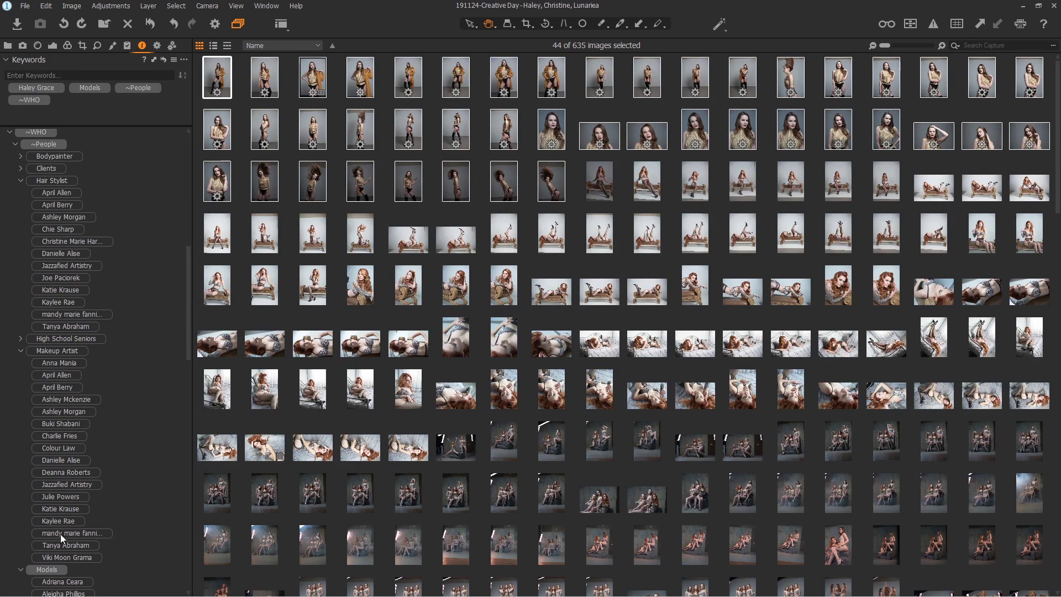
{"action": "scroll", "coordinate": [131, 371], "scroll_direction": "down", "scroll_amount": 4}
{"action": "scroll", "coordinate": [132, 376], "scroll_direction": "down", "scroll_amount": 10}
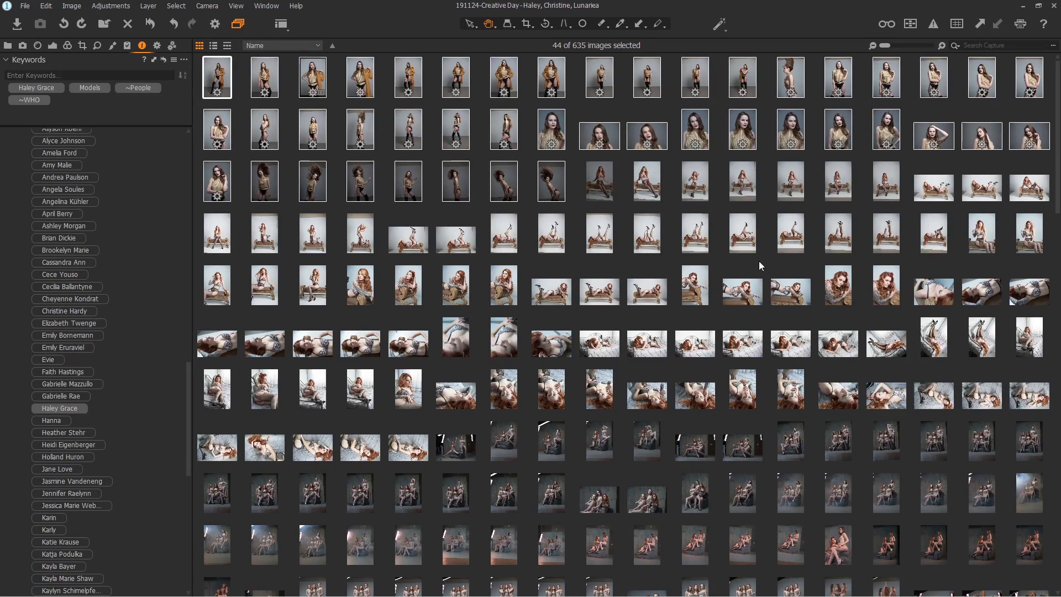
Select the second model's 87 shots and review her name, Models, ~People and ~WHO keywords
{"action": "left_click", "coordinate": [602, 184]}
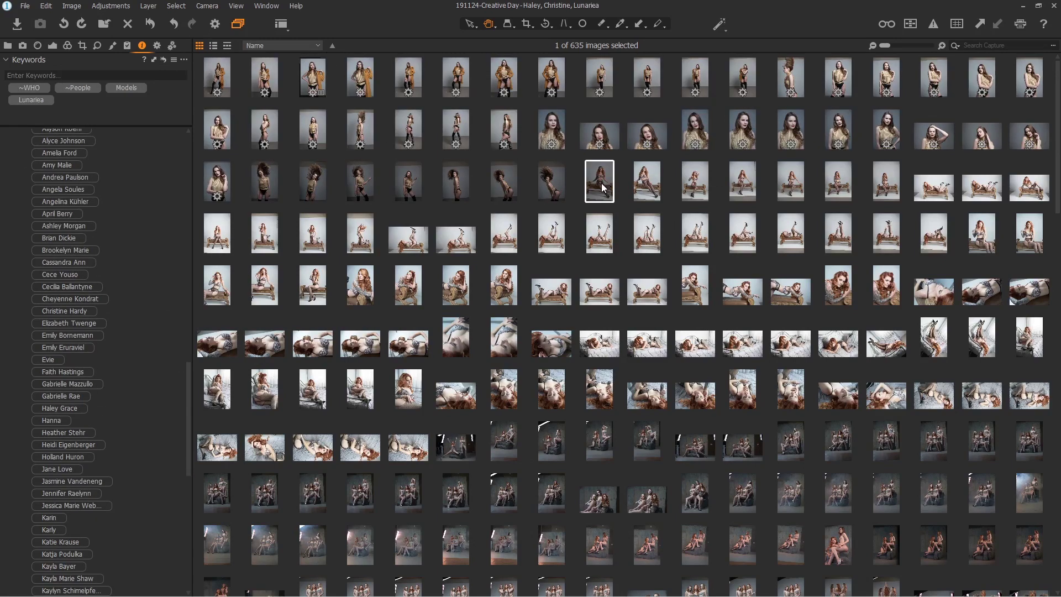
{"action": "left_click", "coordinate": [408, 449], "text": "shift"}
{"action": "scroll", "coordinate": [69, 409], "scroll_direction": "down", "scroll_amount": 5}
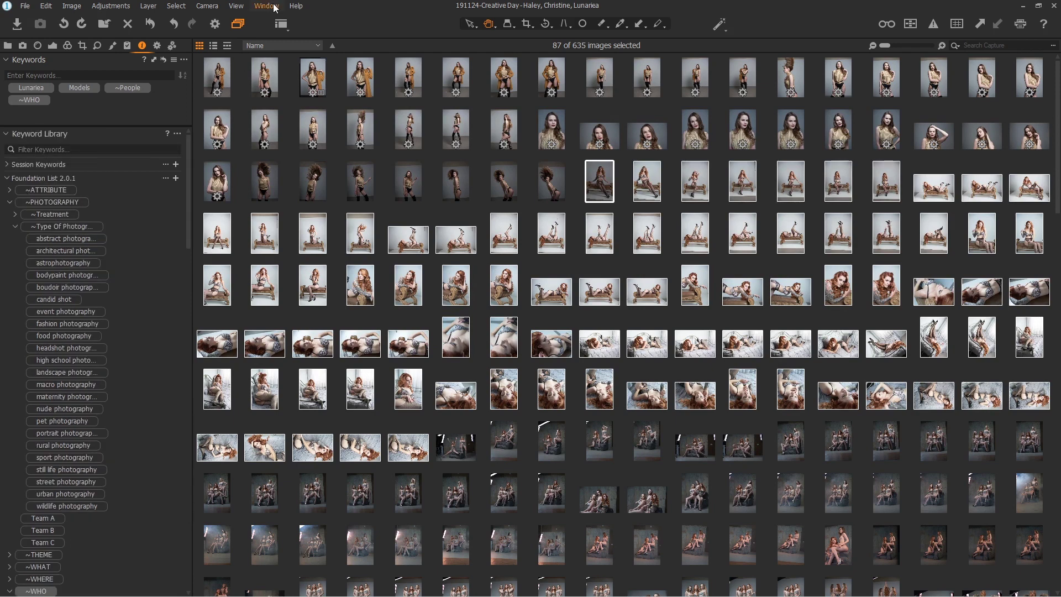
Show the Photoshop – TIFF 16 Bit Full Size recipe and expand its Output Location
{"action": "left_click", "coordinate": [157, 46]}
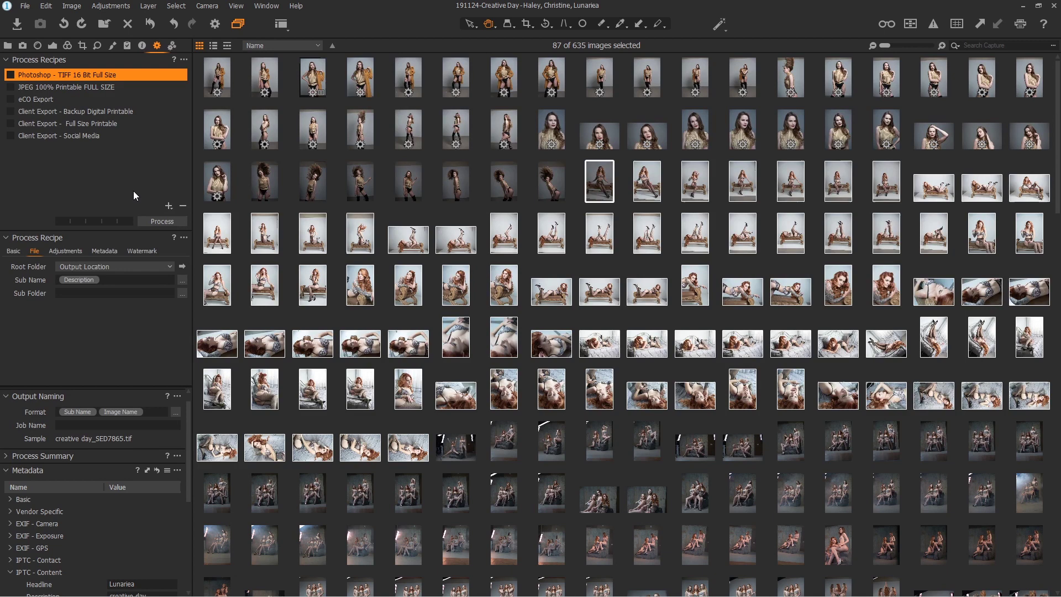
{"action": "scroll", "coordinate": [165, 423], "scroll_direction": "up", "scroll_amount": 1}
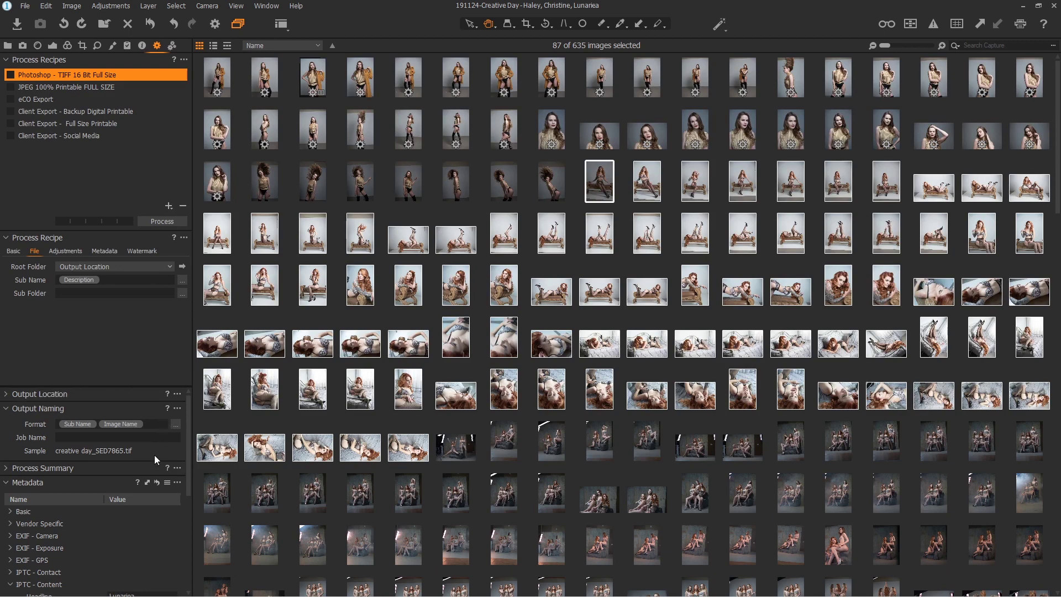
{"action": "left_click", "coordinate": [61, 396]}
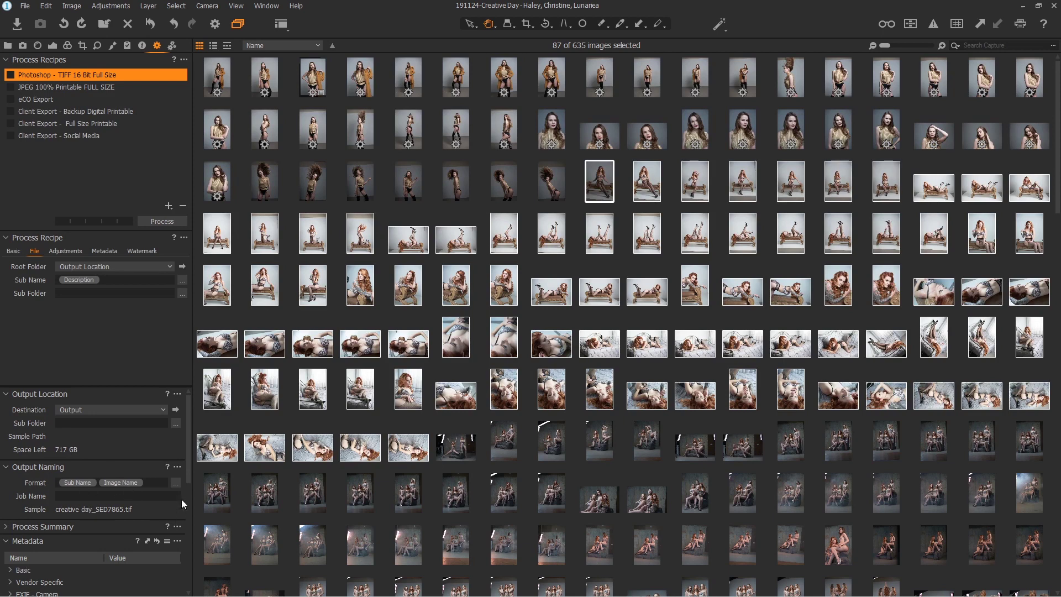
{"action": "left_click", "coordinate": [176, 483]}
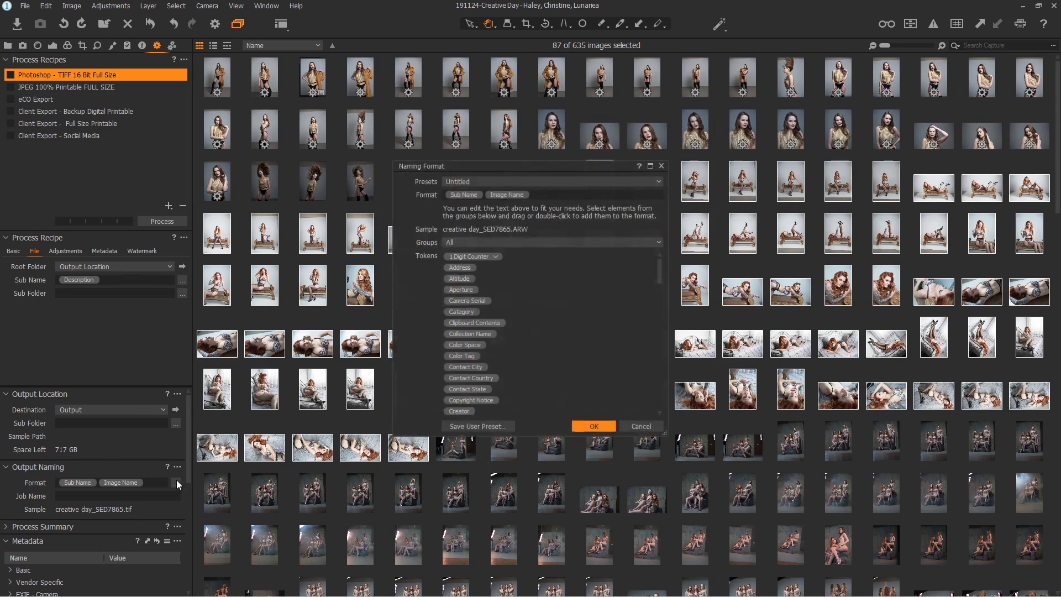
{"action": "left_click_drag", "start_coordinate": [660, 266], "coordinate": [553, 226]}
{"action": "left_click", "coordinate": [651, 429]}
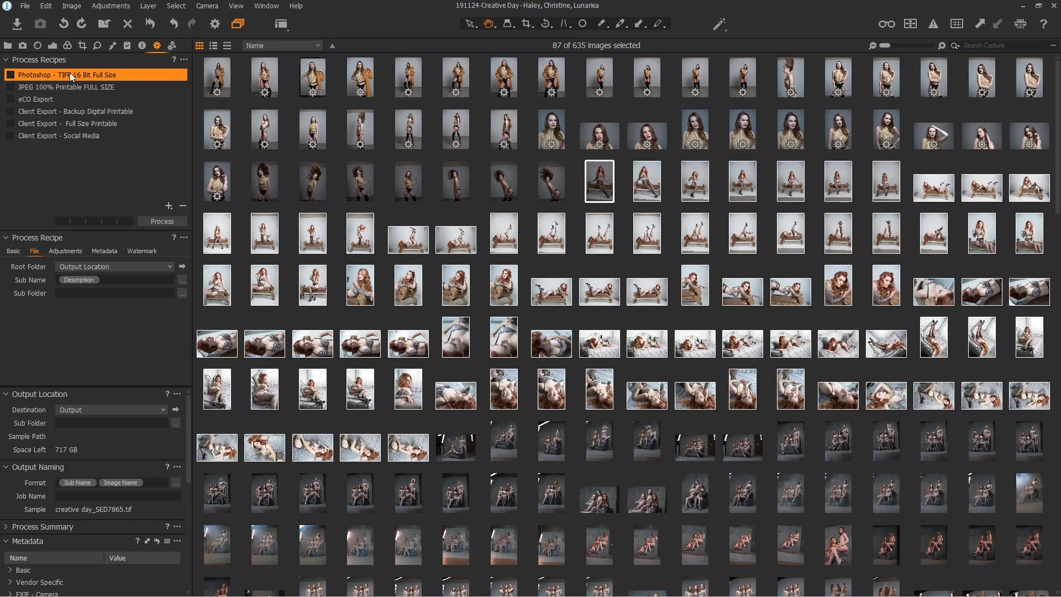
Inspect the first shot's gold-jacket Description and Job Identifier, then clear all image selections
{"action": "left_click", "coordinate": [218, 80]}
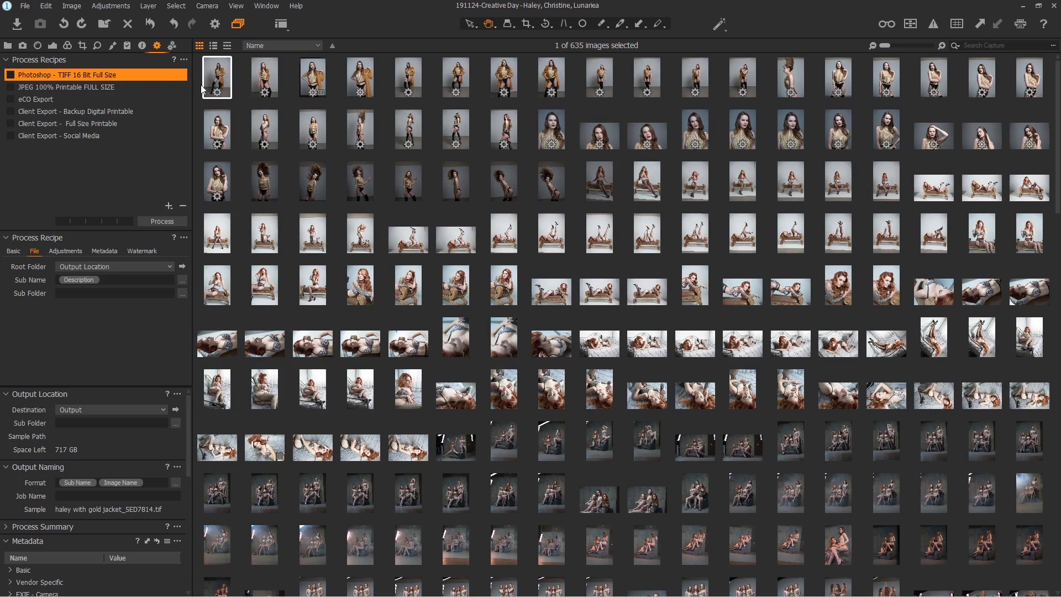
{"action": "scroll", "coordinate": [122, 494], "scroll_direction": "down", "scroll_amount": 5}
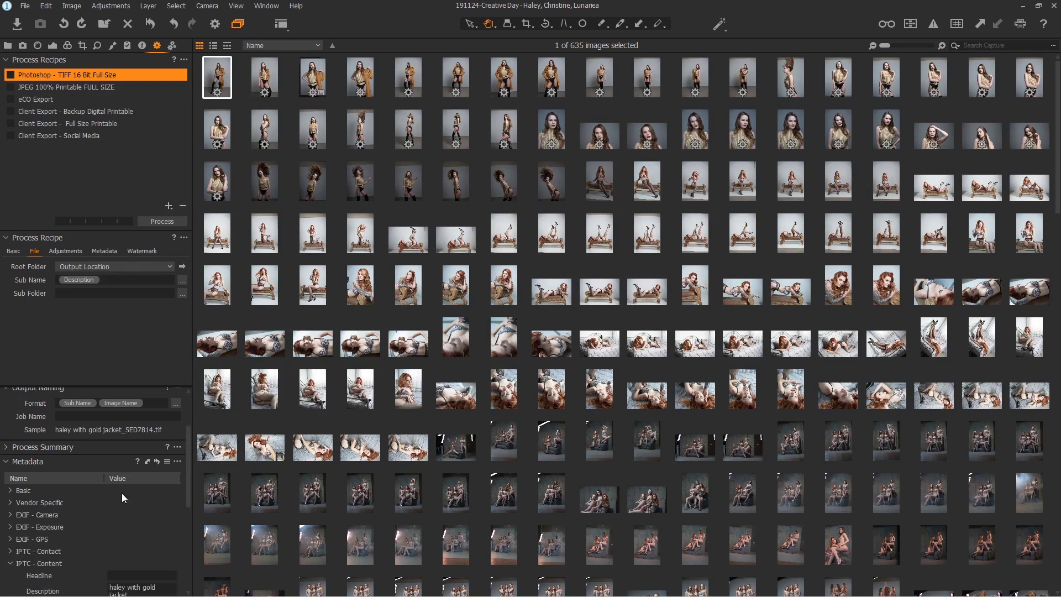
{"action": "scroll", "coordinate": [32, 481], "scroll_direction": "down", "scroll_amount": 1}
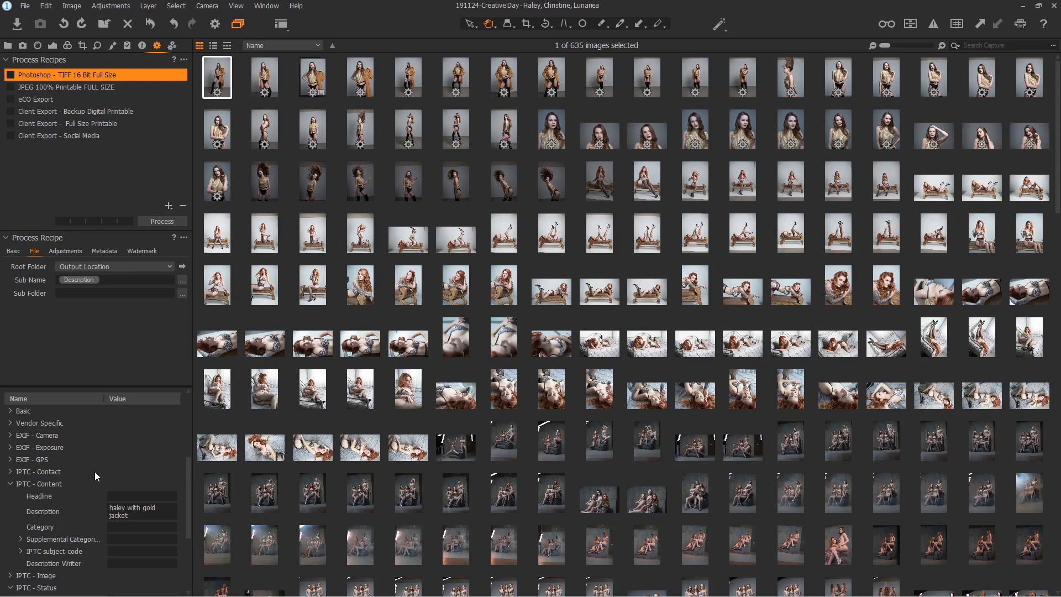
{"action": "scroll", "coordinate": [94, 472], "scroll_direction": "down", "scroll_amount": 1}
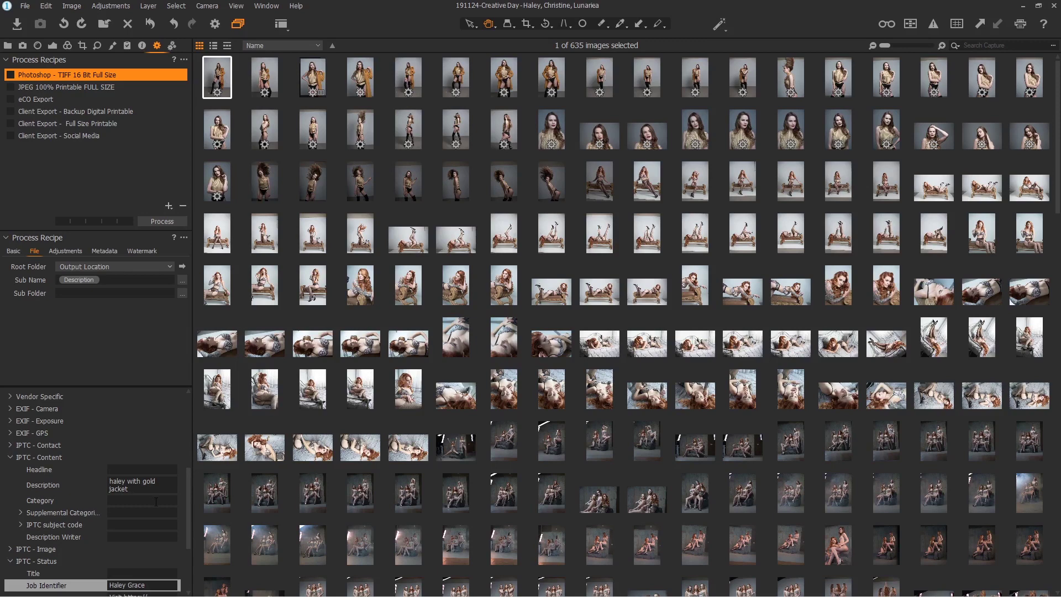
{"action": "scroll", "coordinate": [127, 534], "scroll_direction": "down", "scroll_amount": 2}
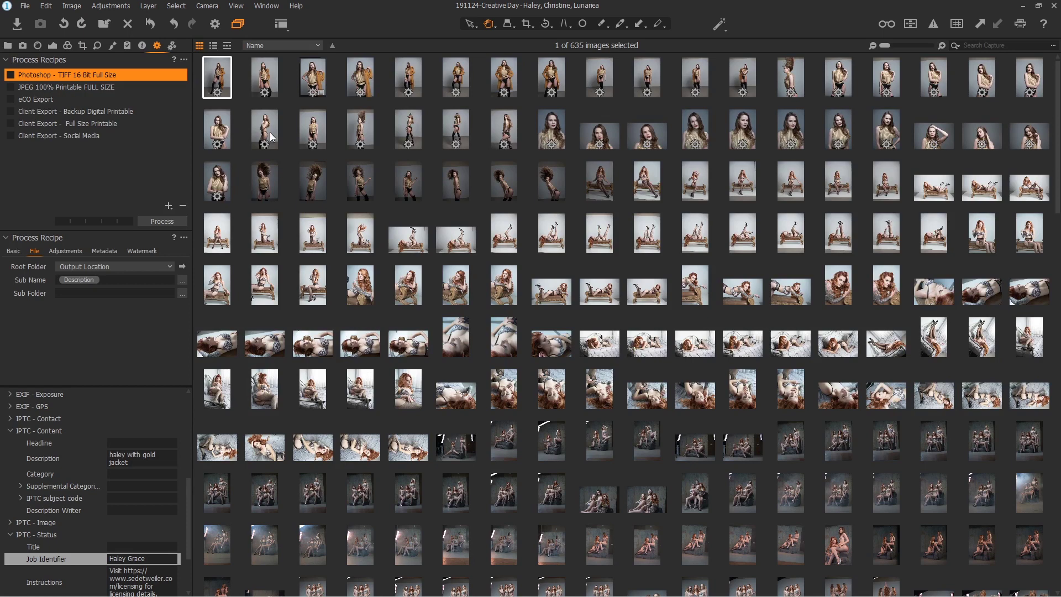
{"action": "left_click", "coordinate": [553, 189], "text": "shift"}
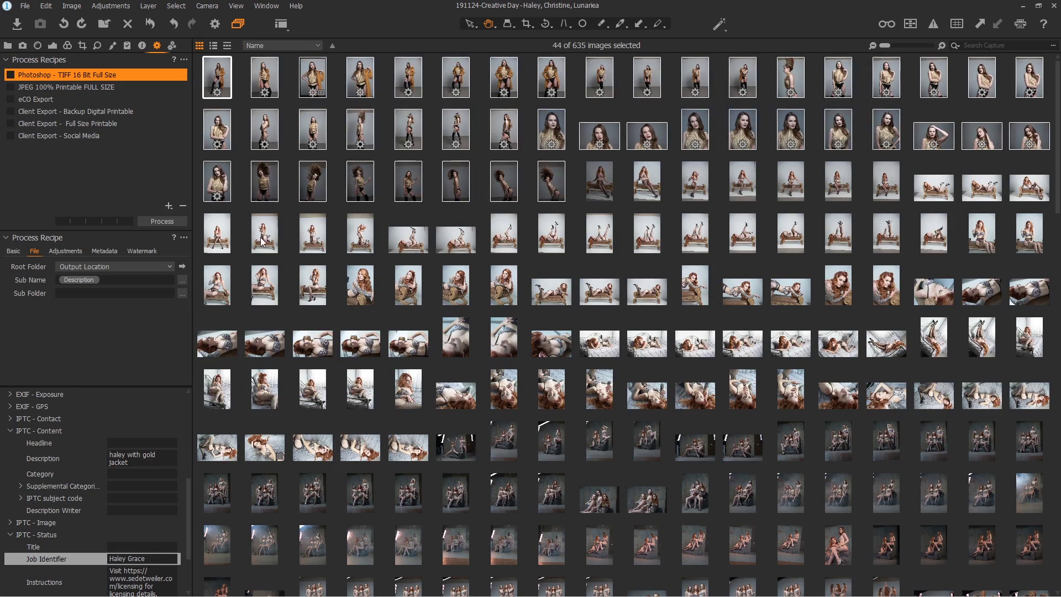
{"action": "left_click", "coordinate": [392, 189]}
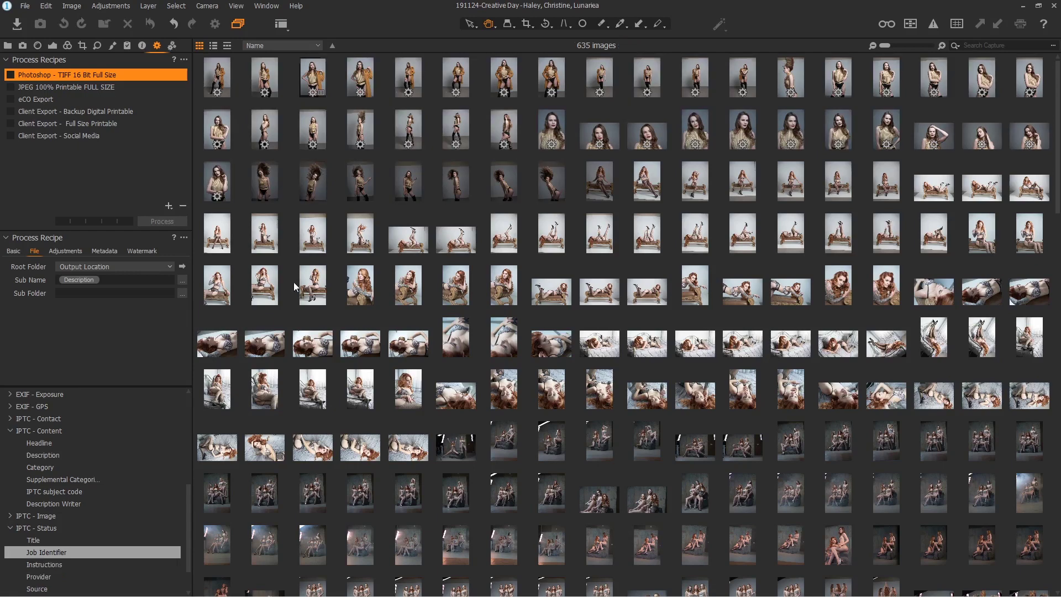
Select the first shot and view its Output Naming sample ending _SED7814.tif
{"action": "left_click", "coordinate": [221, 80]}
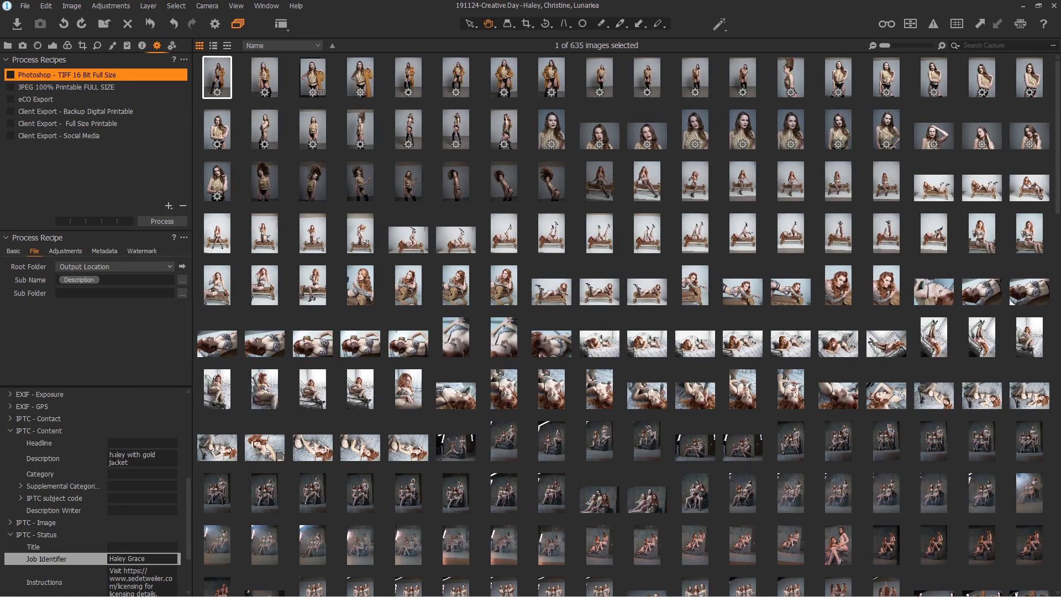
{"action": "scroll", "coordinate": [111, 459], "scroll_direction": "up", "scroll_amount": 5}
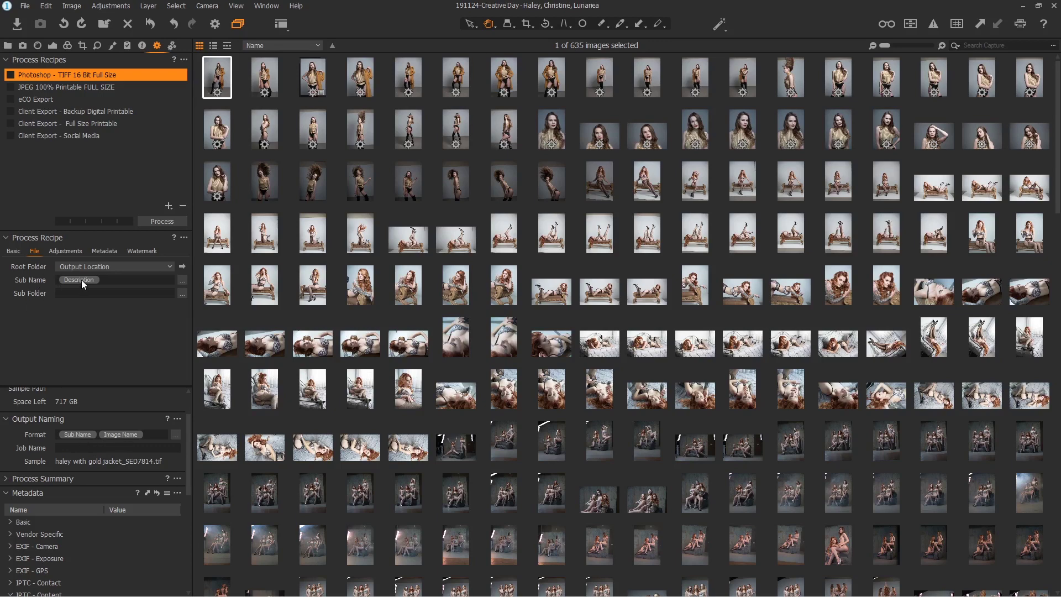
{"action": "scroll", "coordinate": [116, 549], "scroll_direction": "down", "scroll_amount": 5}
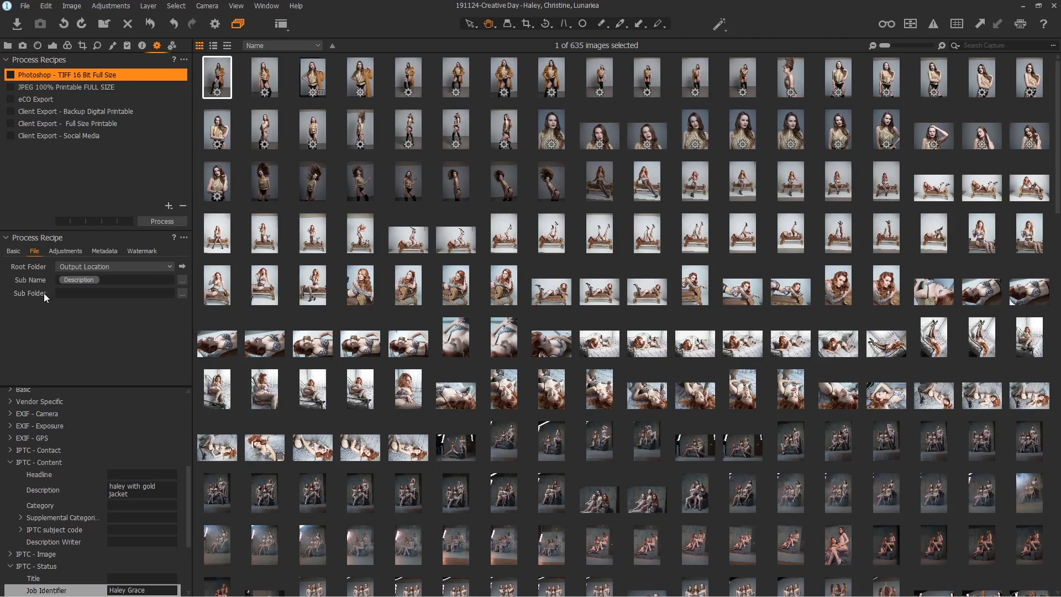
Review the recipe's Basic, Watermark, Adjustments and File settings
{"action": "left_click", "coordinate": [14, 251]}
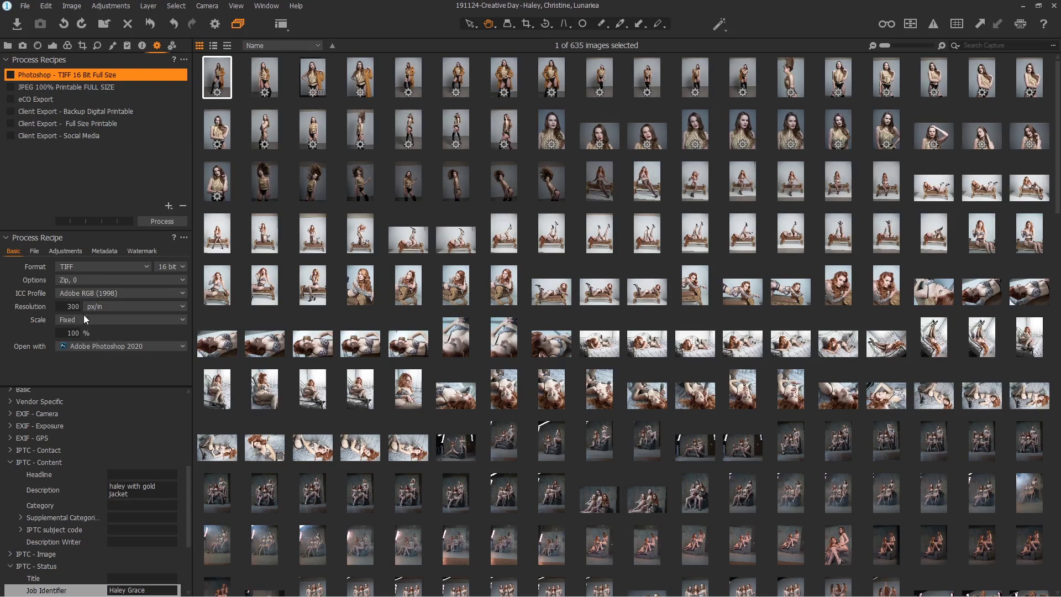
{"action": "left_click", "coordinate": [141, 251]}
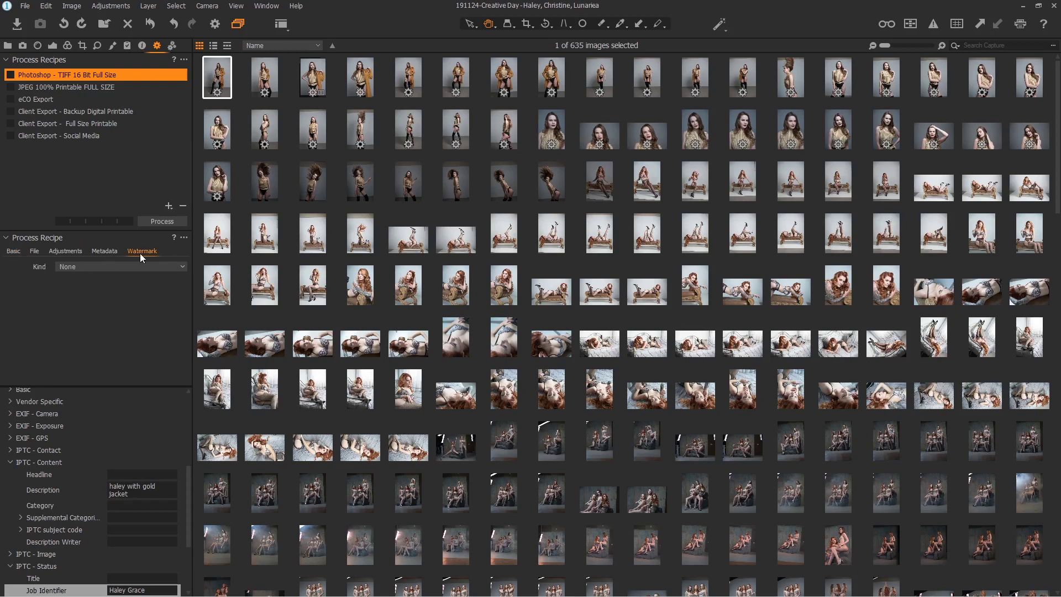
{"action": "left_click", "coordinate": [46, 252]}
{"action": "left_click", "coordinate": [36, 251]}
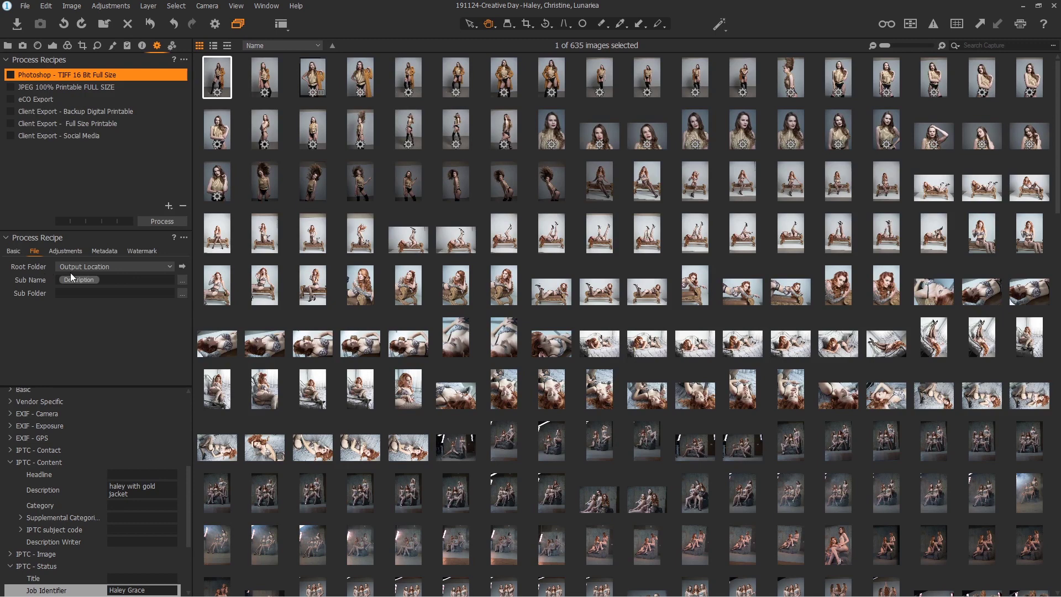
Collapse Output Location and switch to the Library's session folders
{"action": "scroll", "coordinate": [116, 465], "scroll_direction": "up", "scroll_amount": 5}
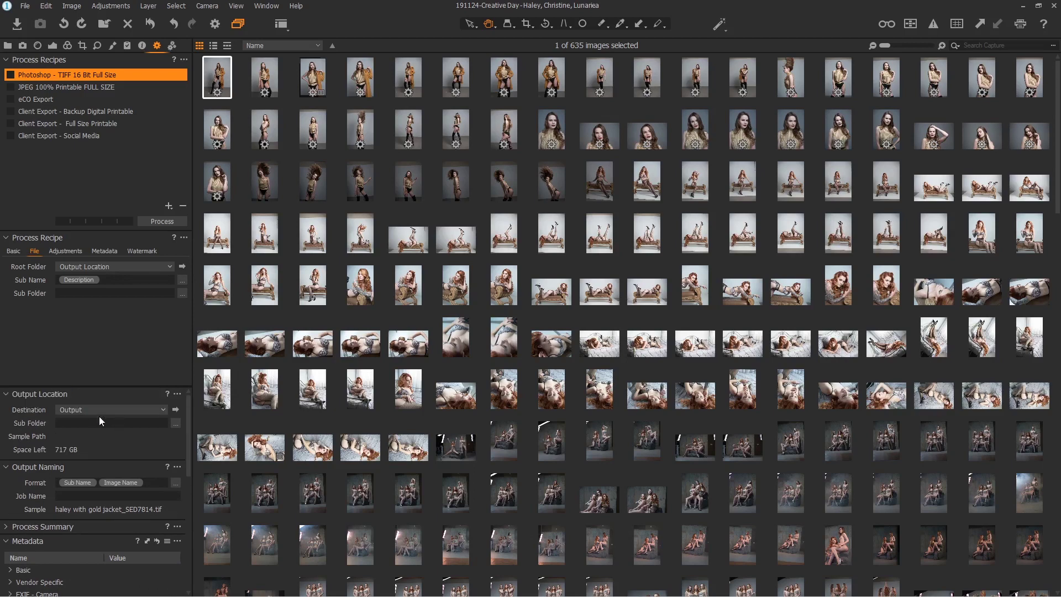
{"action": "left_click", "coordinate": [26, 394]}
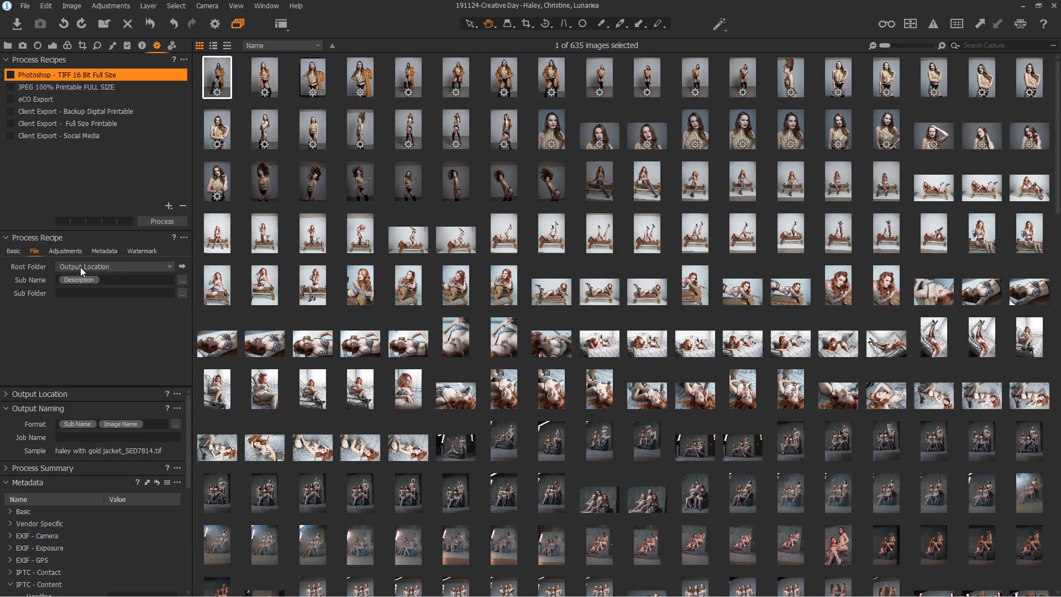
{"action": "left_click", "coordinate": [8, 46]}
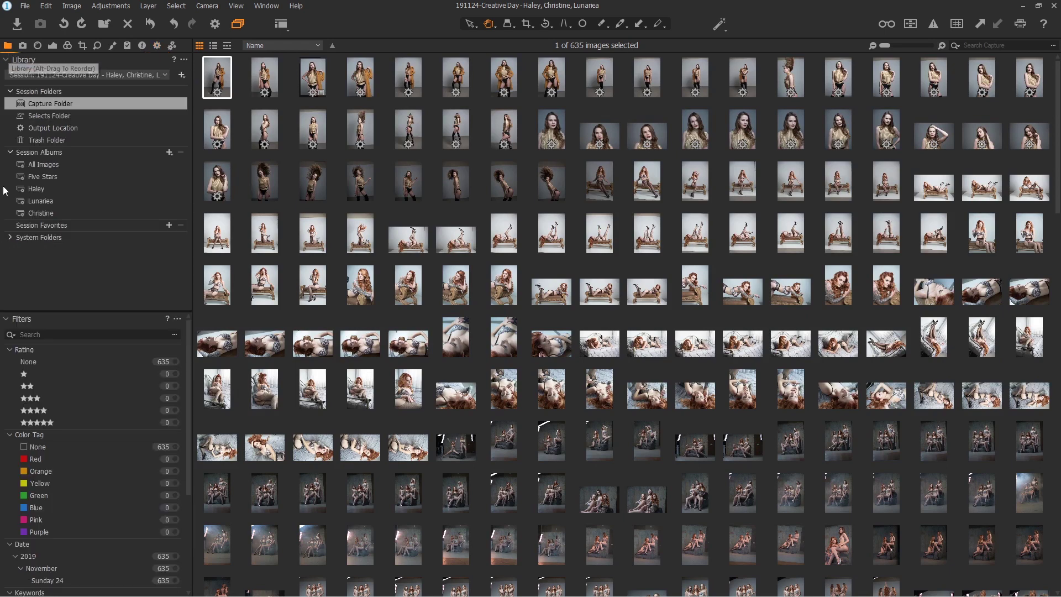
Show the 9 Output Location images as large named thumbnails and select them all
{"action": "left_click", "coordinate": [56, 125]}
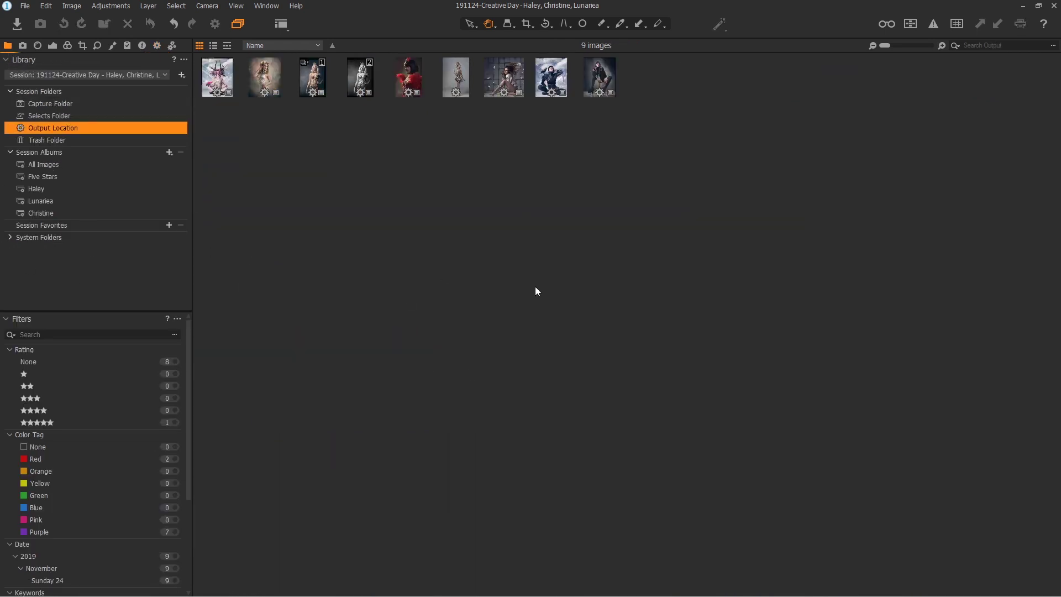
{"action": "left_click_drag", "start_coordinate": [884, 48], "coordinate": [908, 42]}
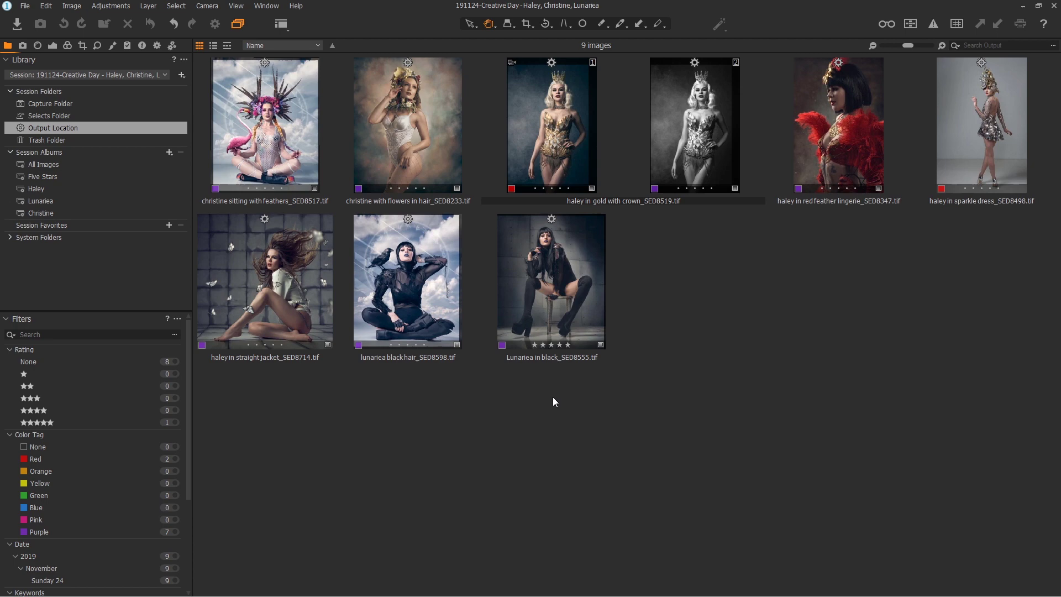
{"action": "key", "text": "ctrl+a"}
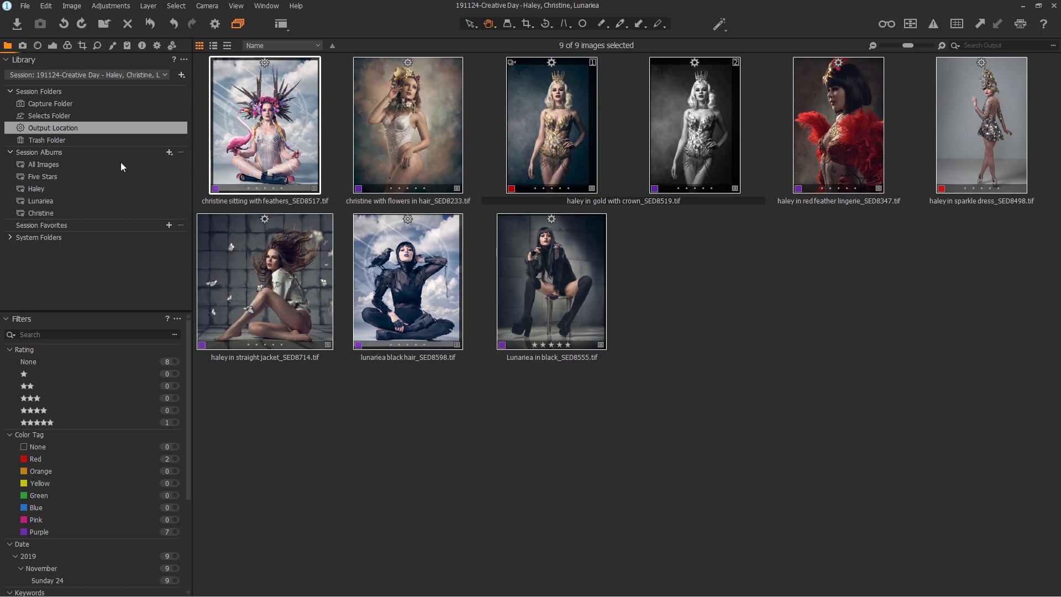
Pick the Client Export - Backup Digital Printable recipe, saving to Client Files
{"action": "left_click", "coordinate": [157, 47]}
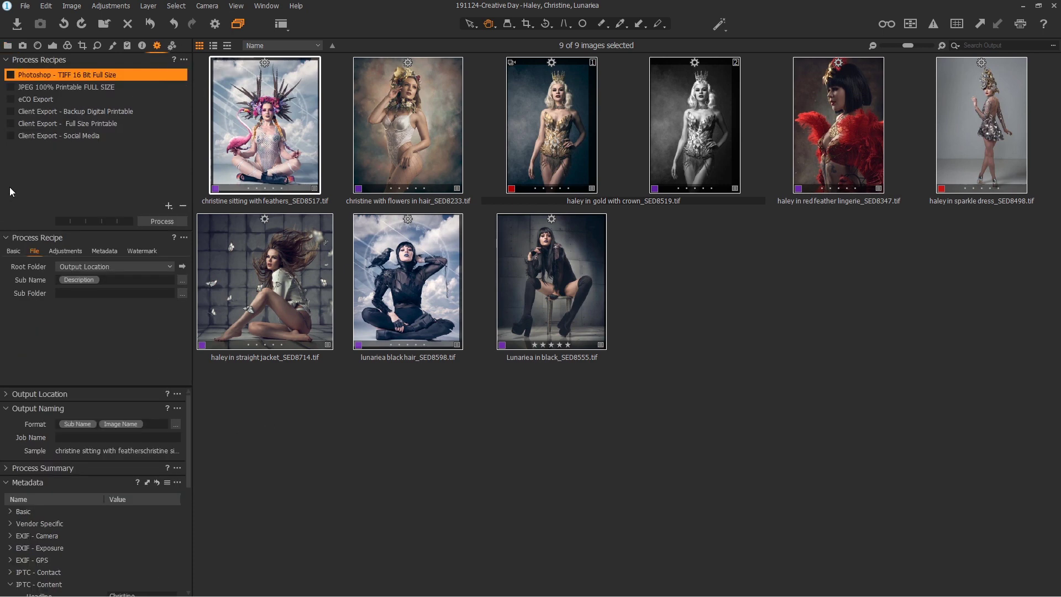
{"action": "left_click", "coordinate": [25, 111]}
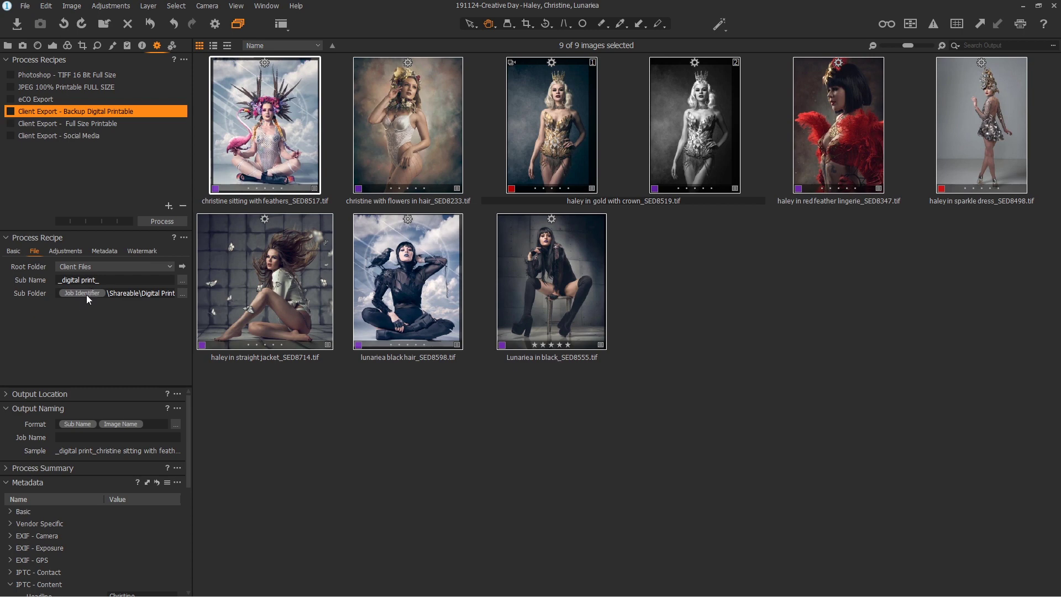
{"action": "scroll", "coordinate": [145, 566], "scroll_direction": "down", "scroll_amount": 5}
{"action": "left_click", "coordinate": [139, 553]}
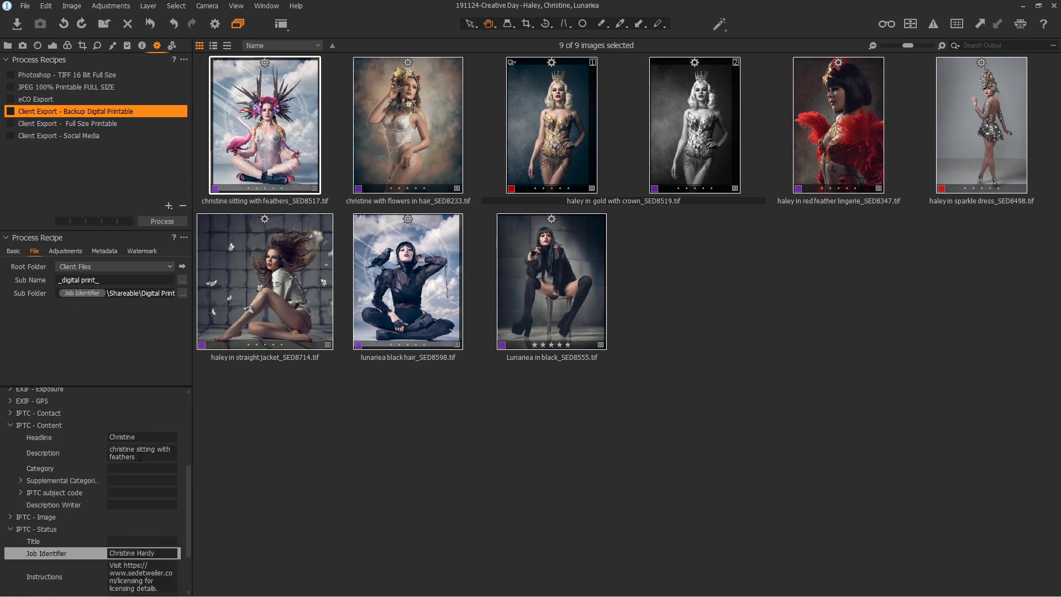
{"action": "scroll", "coordinate": [144, 471], "scroll_direction": "down", "scroll_amount": 2}
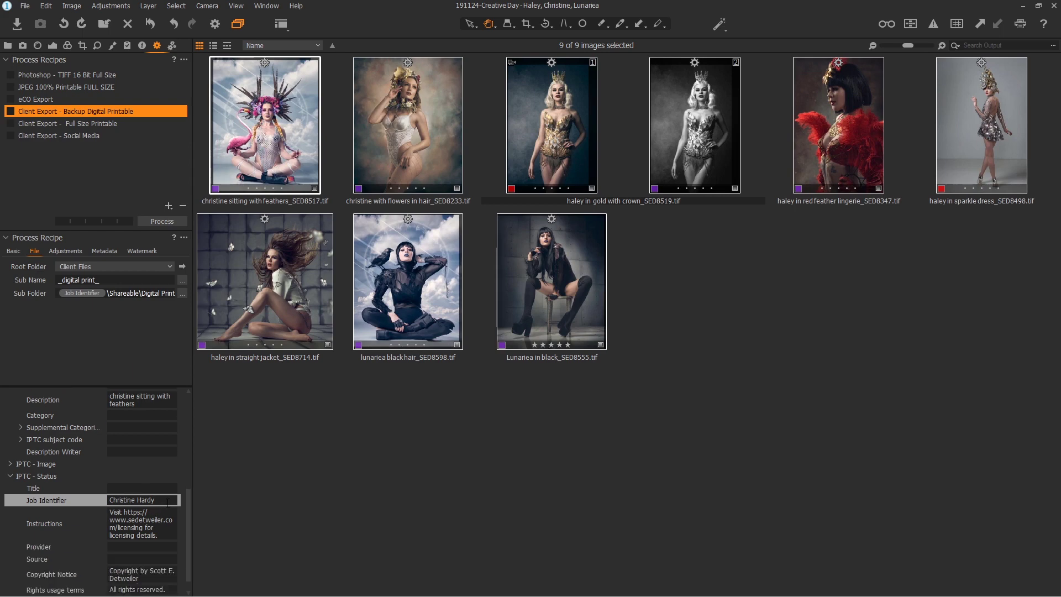
{"action": "left_click", "coordinate": [168, 502]}
{"action": "left_click", "coordinate": [271, 261]}
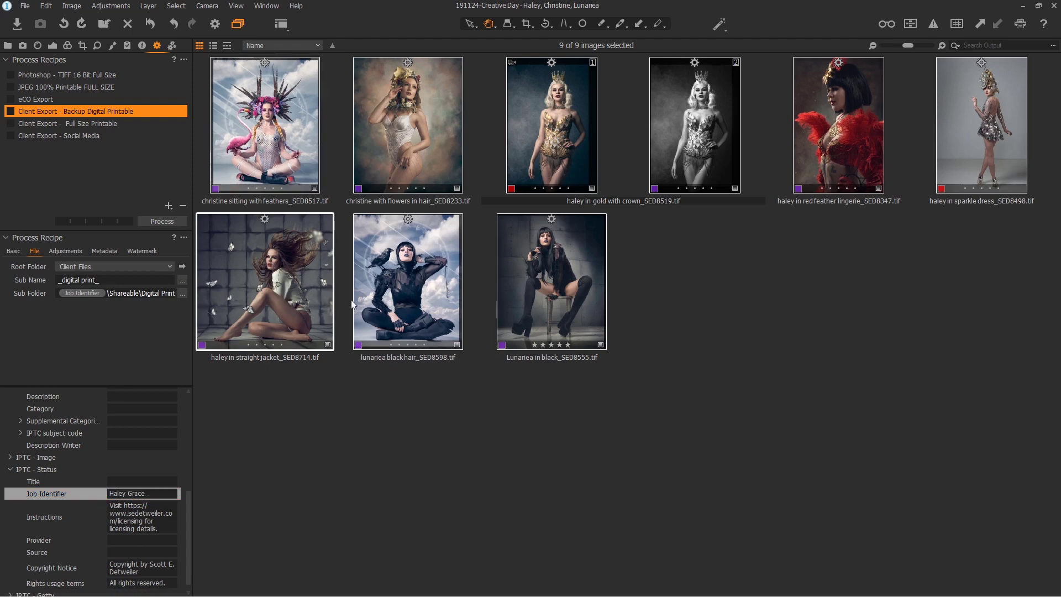
{"action": "left_click", "coordinate": [696, 179]}
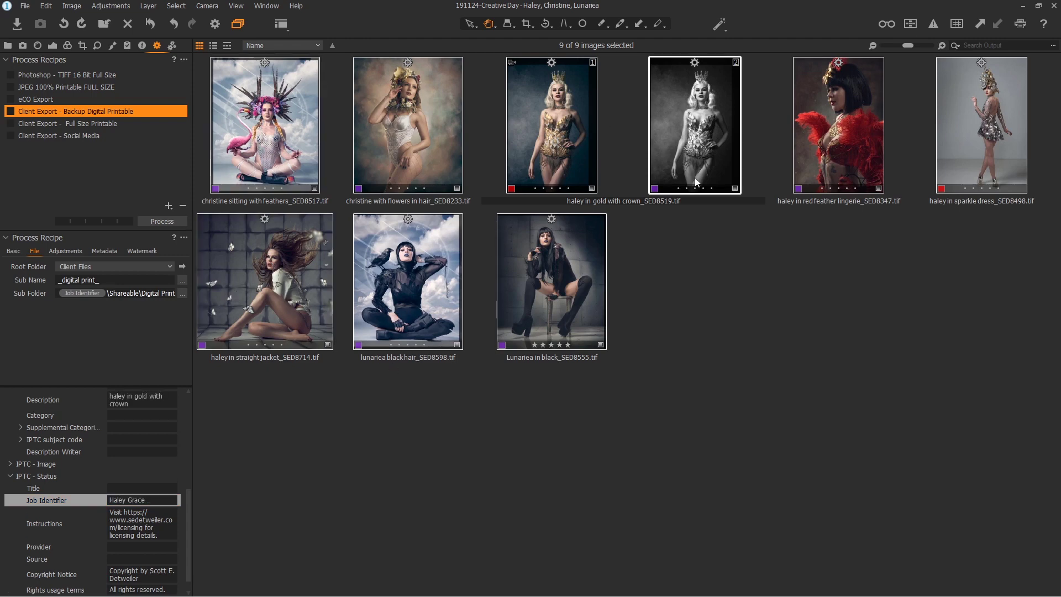
{"action": "left_click", "coordinate": [579, 98]}
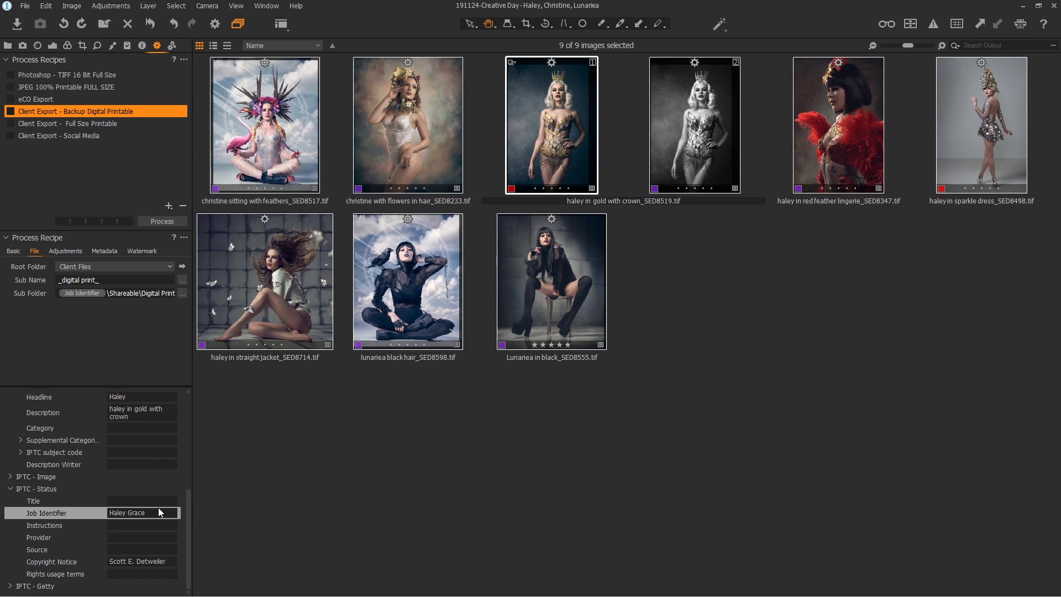
{"action": "left_click", "coordinate": [404, 297]}
{"action": "left_click", "coordinate": [556, 311]}
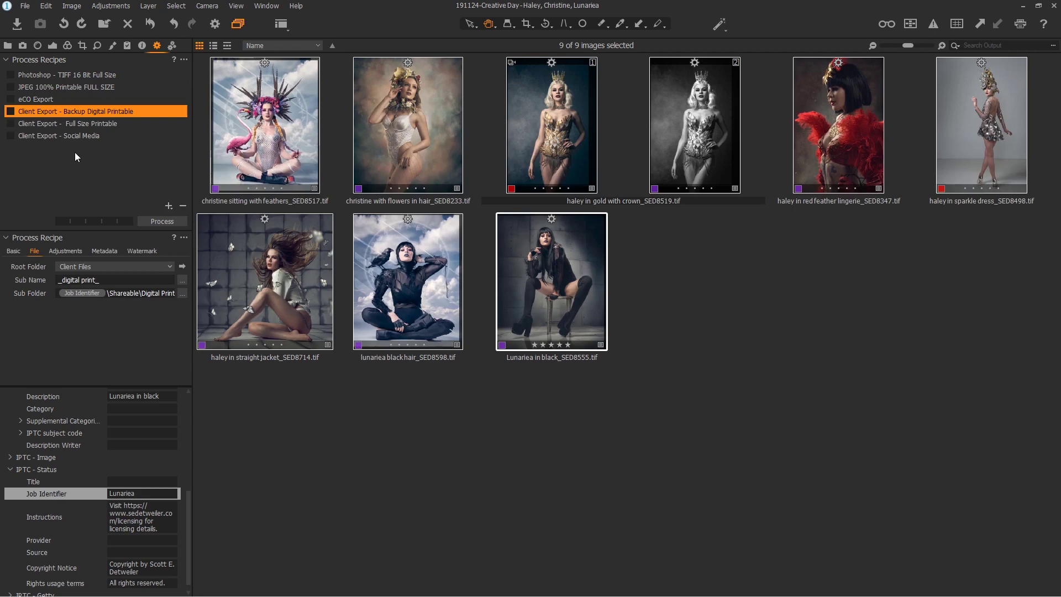
Move from Full Size Printable to Social Media recipe and view its watermark (opacity 45, scale 68)
{"action": "left_click", "coordinate": [81, 124]}
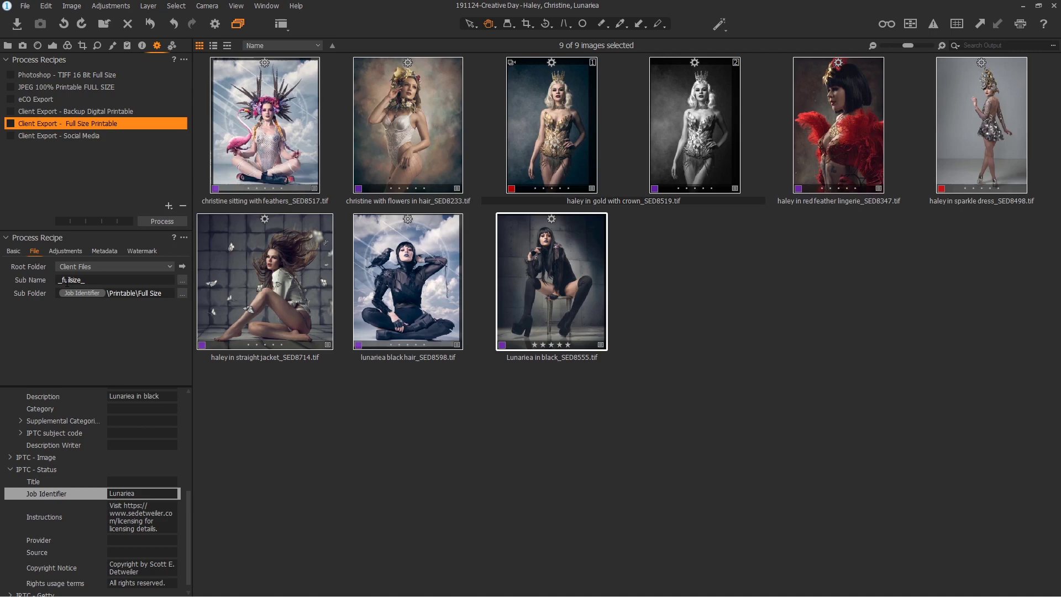
{"action": "left_click", "coordinate": [97, 135]}
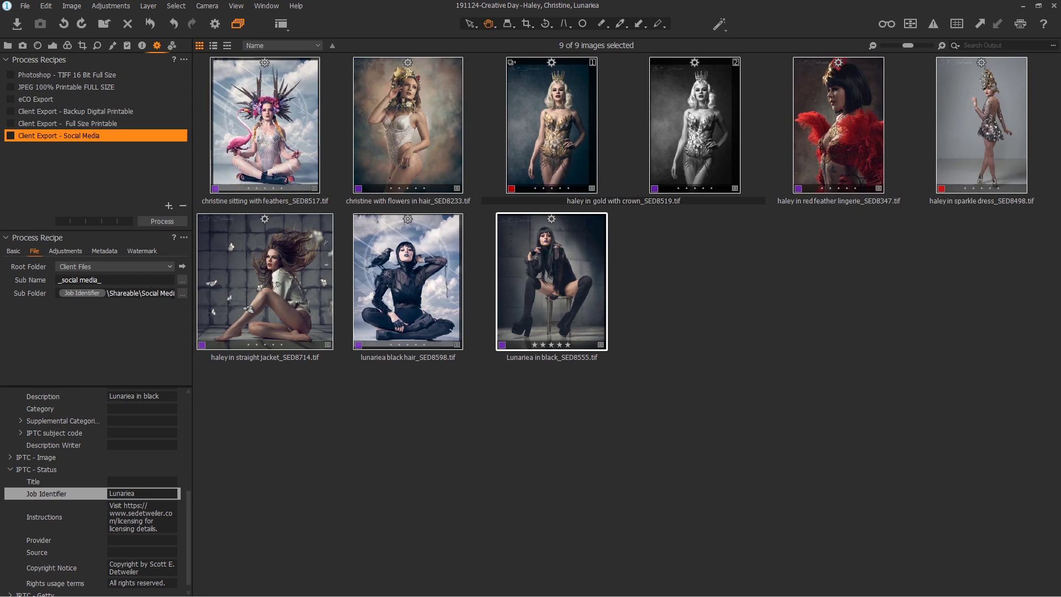
{"action": "left_click", "coordinate": [141, 251]}
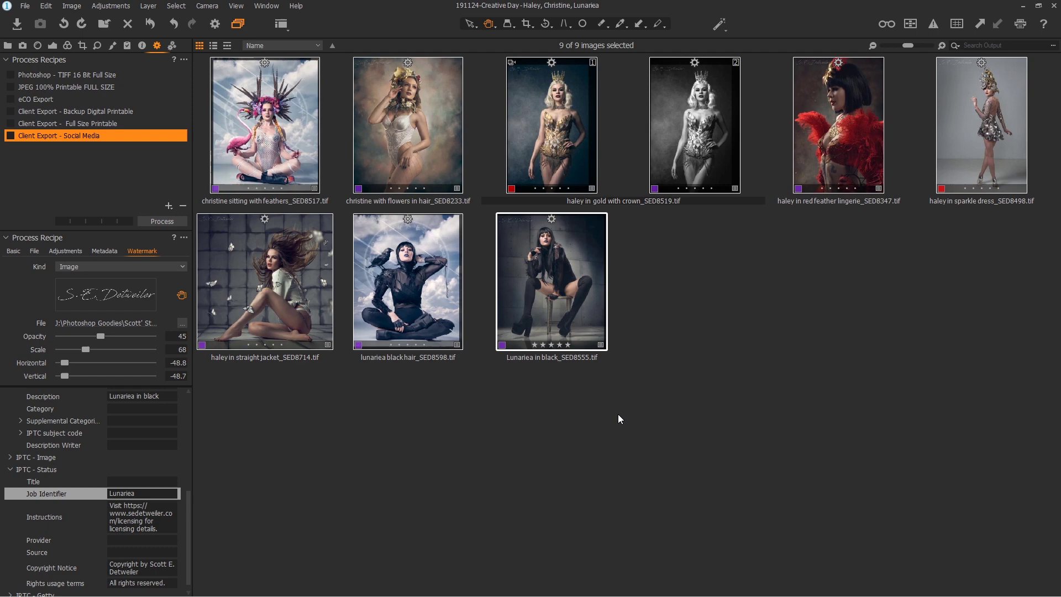
Tick all three Client Export recipes for processing
{"action": "left_click", "coordinate": [10, 135]}
{"action": "left_click", "coordinate": [10, 123]}
{"action": "left_click", "coordinate": [10, 111]}
Set the Backup Digital Printable recipe's root folder to Dropbox's Client Files folder
{"action": "left_click", "coordinate": [31, 253]}
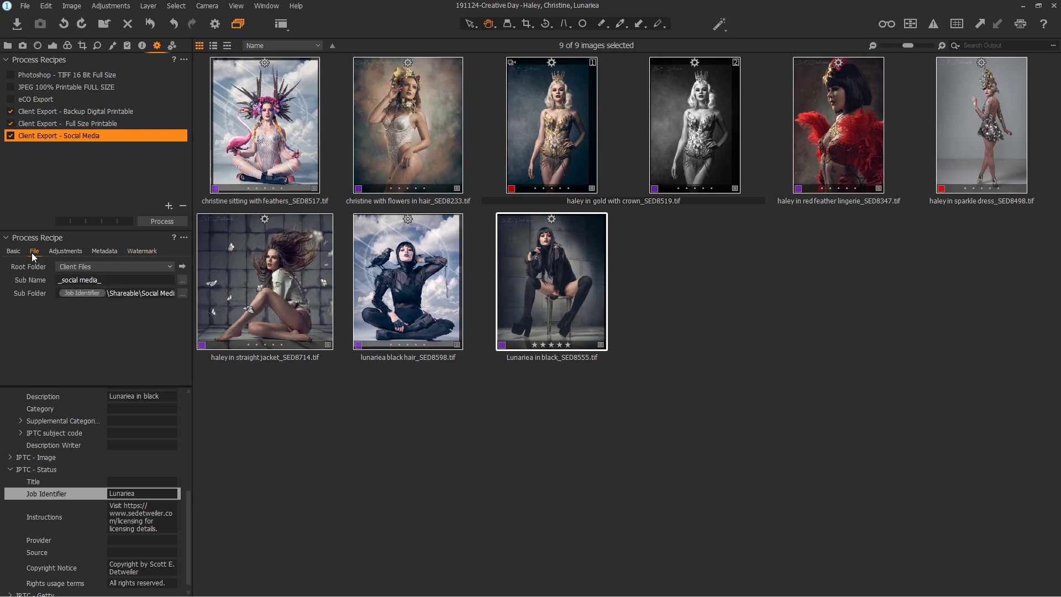
{"action": "left_click", "coordinate": [171, 268]}
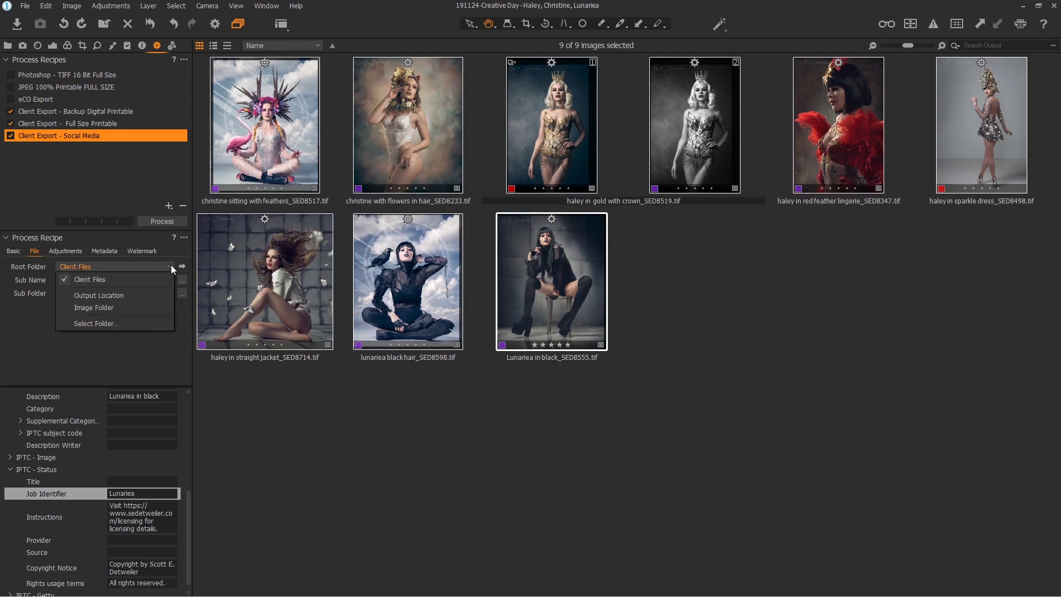
{"action": "left_click", "coordinate": [103, 109]}
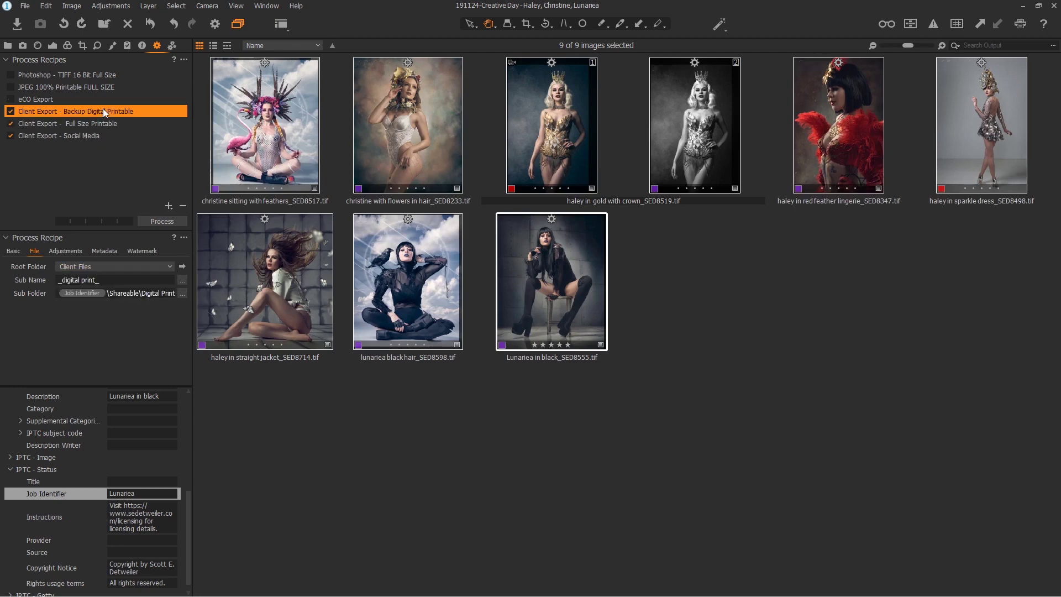
{"action": "left_click", "coordinate": [87, 269]}
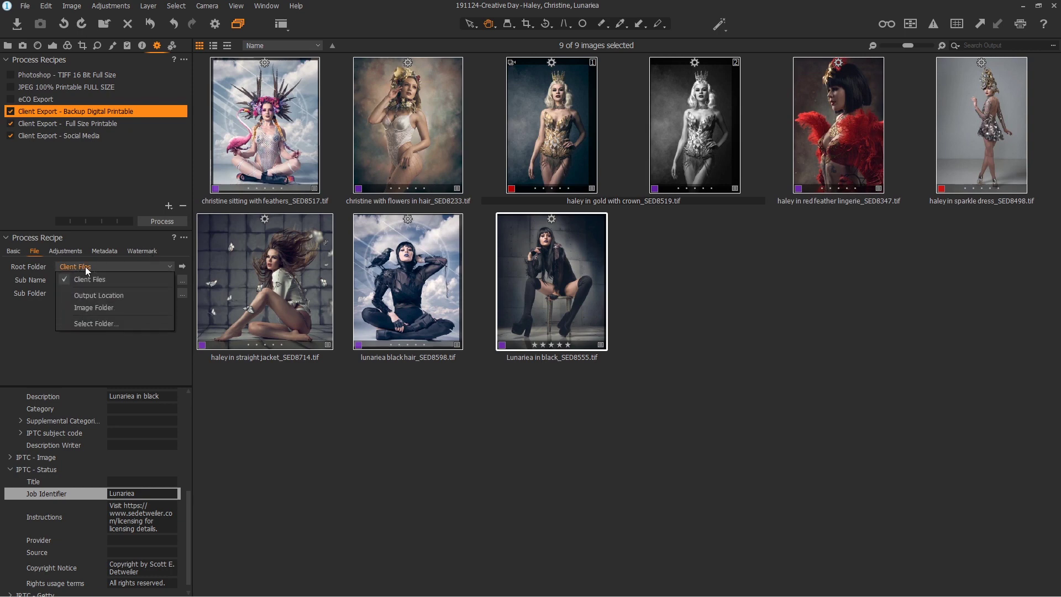
{"action": "left_click", "coordinate": [102, 323]}
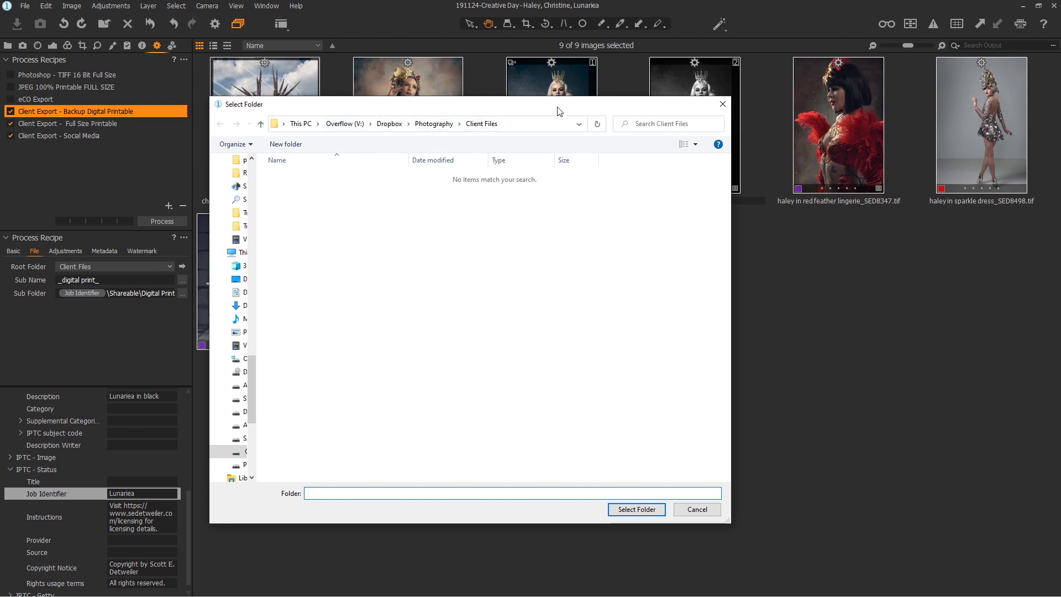
{"action": "left_click", "coordinate": [661, 511]}
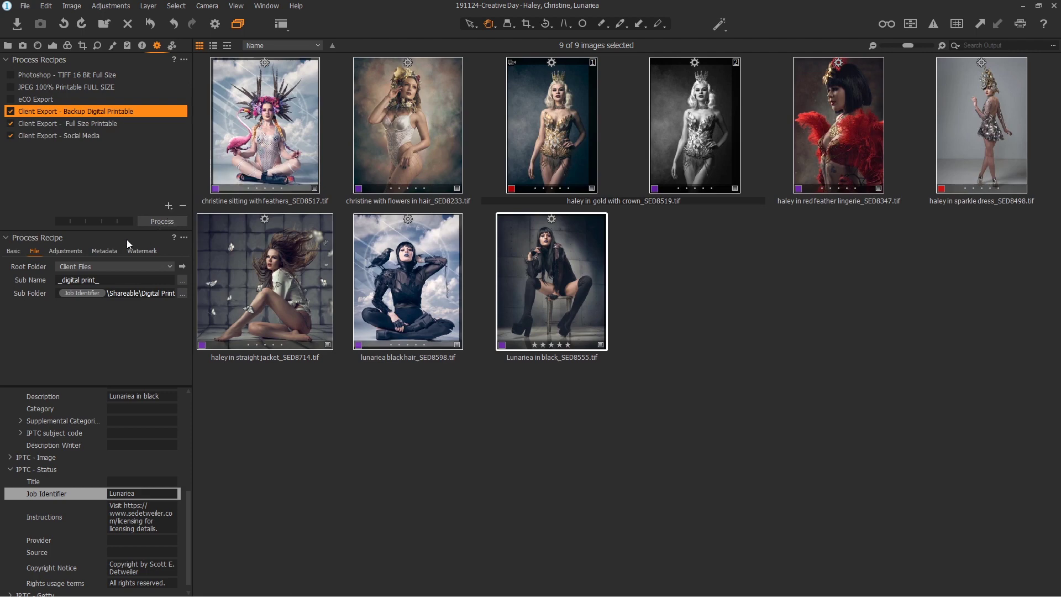
Move the Client Files Explorer window aside and process the nine selected images through the client recipes
{"action": "left_click", "coordinate": [17, 251]}
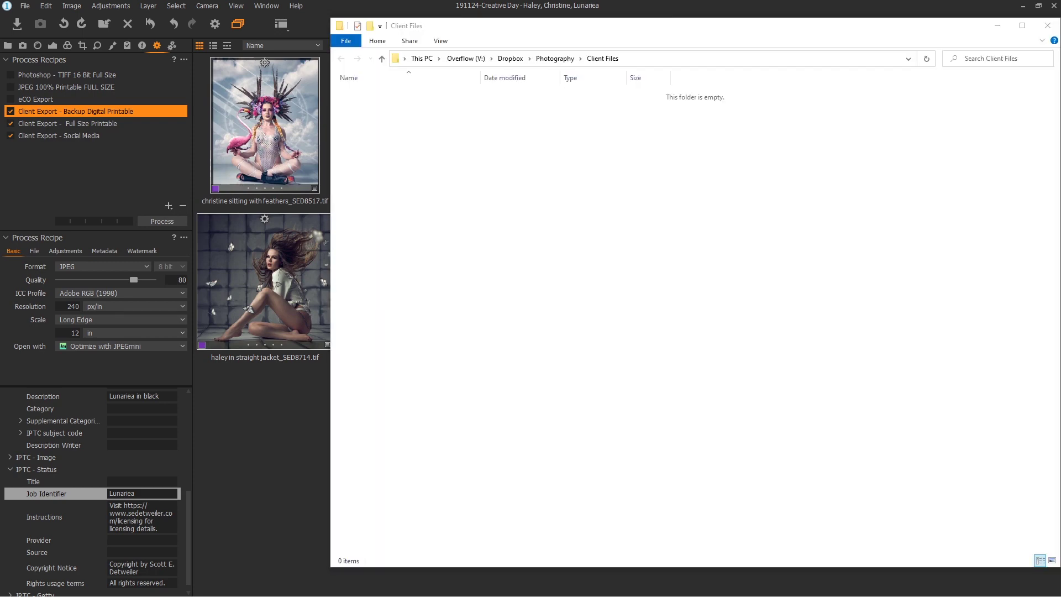
{"action": "left_click_drag", "start_coordinate": [520, 35], "coordinate": [483, 36]}
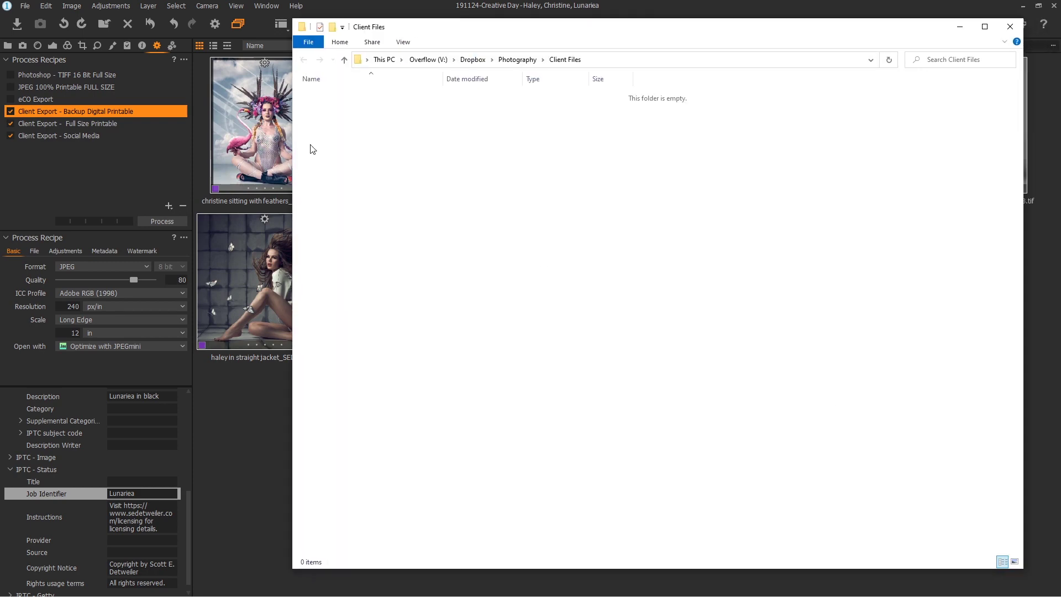
{"action": "left_click", "coordinate": [155, 221]}
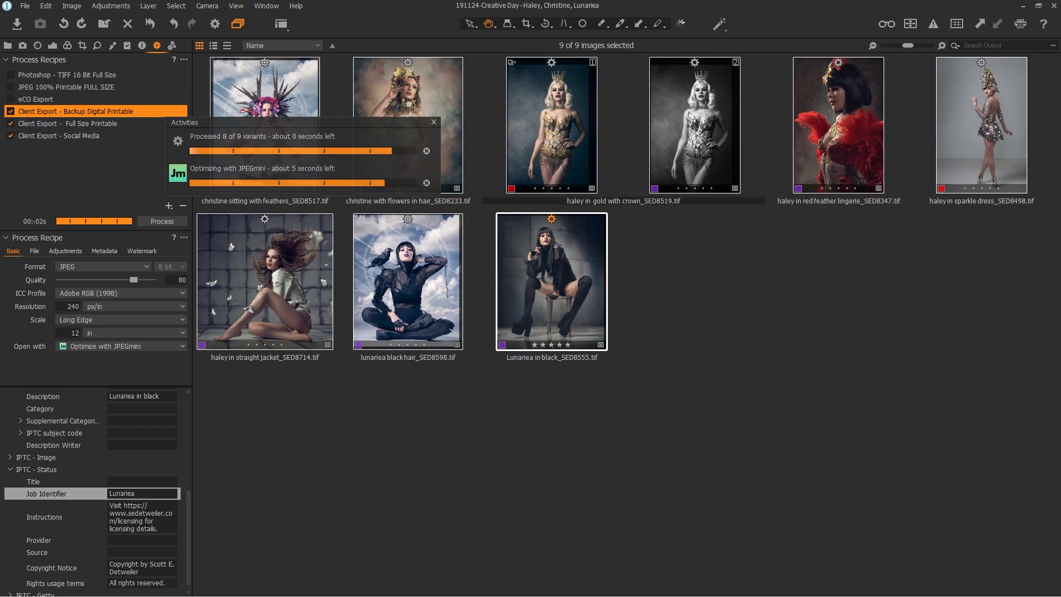
After processing finishes, place the Client Files Explorer window over the image grid
{"action": "left_click_drag", "start_coordinate": [506, 144], "coordinate": [459, 160]}
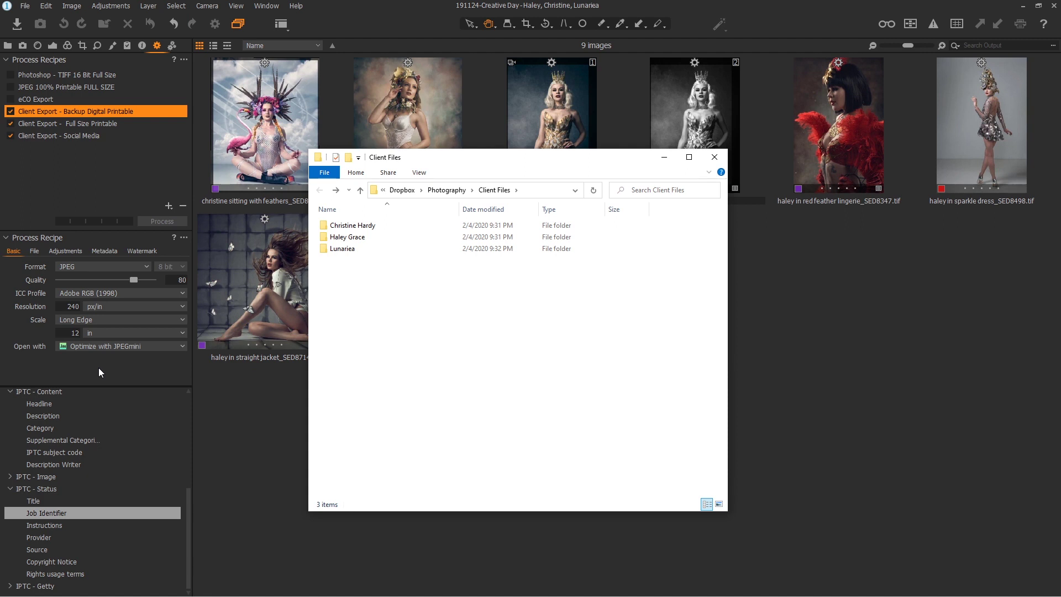
Check a client's Printable > Full Size folder for its five _fullsize JPGs, then return to the client folder
{"action": "double_click", "coordinate": [324, 241]}
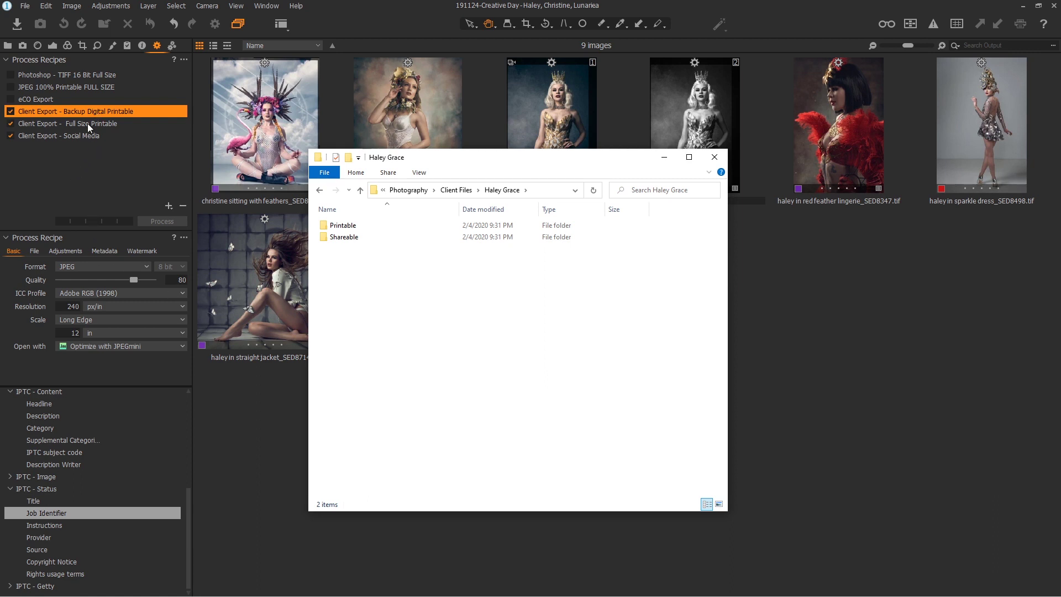
{"action": "double_click", "coordinate": [343, 226]}
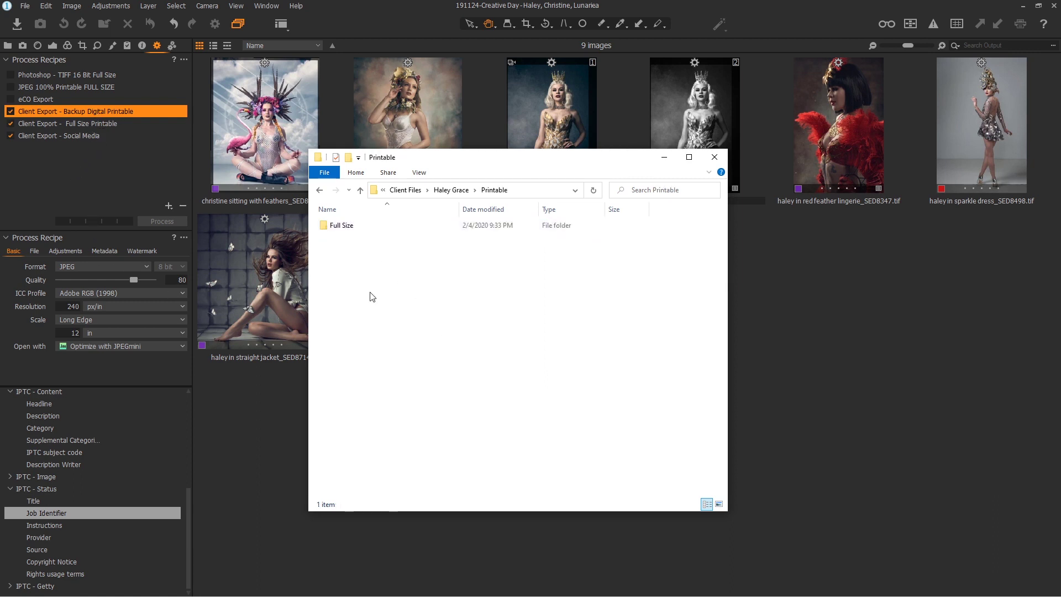
{"action": "left_click", "coordinate": [349, 227]}
{"action": "double_click", "coordinate": [349, 226]}
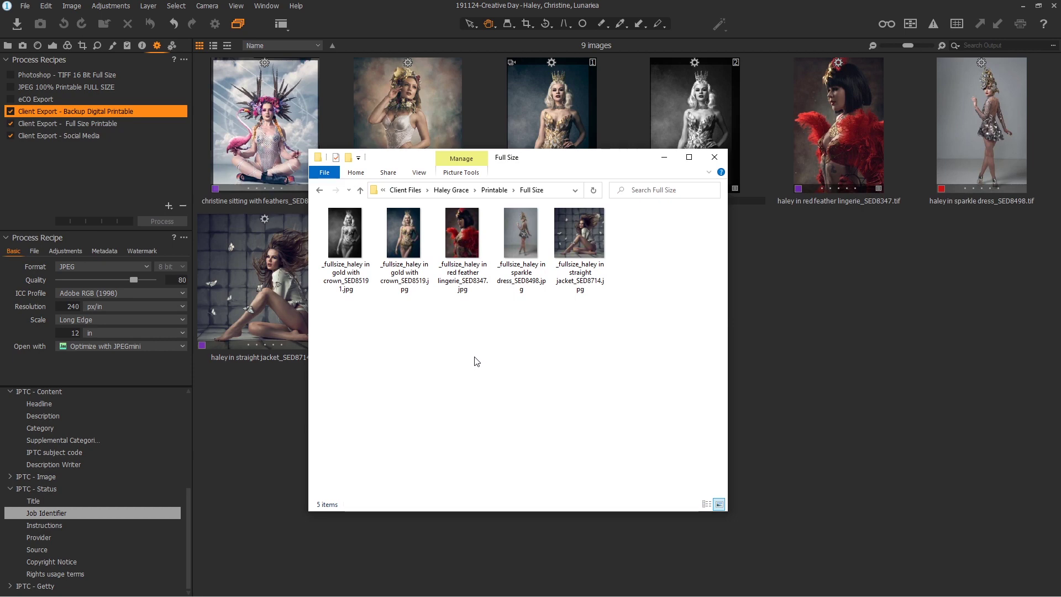
{"action": "key", "text": "alt+Left"}
{"action": "key", "text": "alt+Left"}
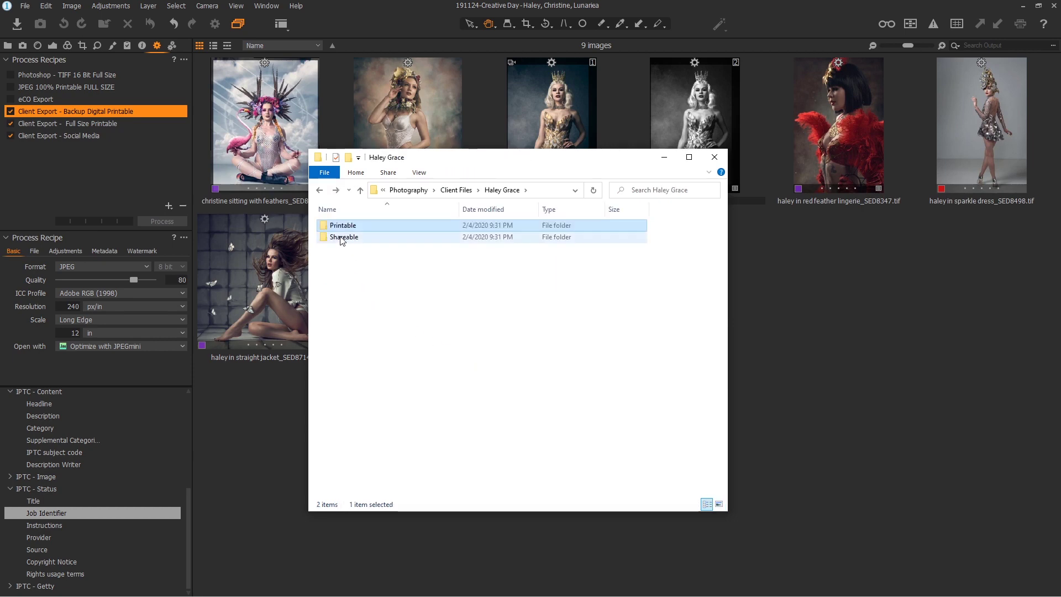
Check the first client's Shareable Digital Prints and Social Media JPEGs, previewing one image in a viewer
{"action": "double_click", "coordinate": [340, 237]}
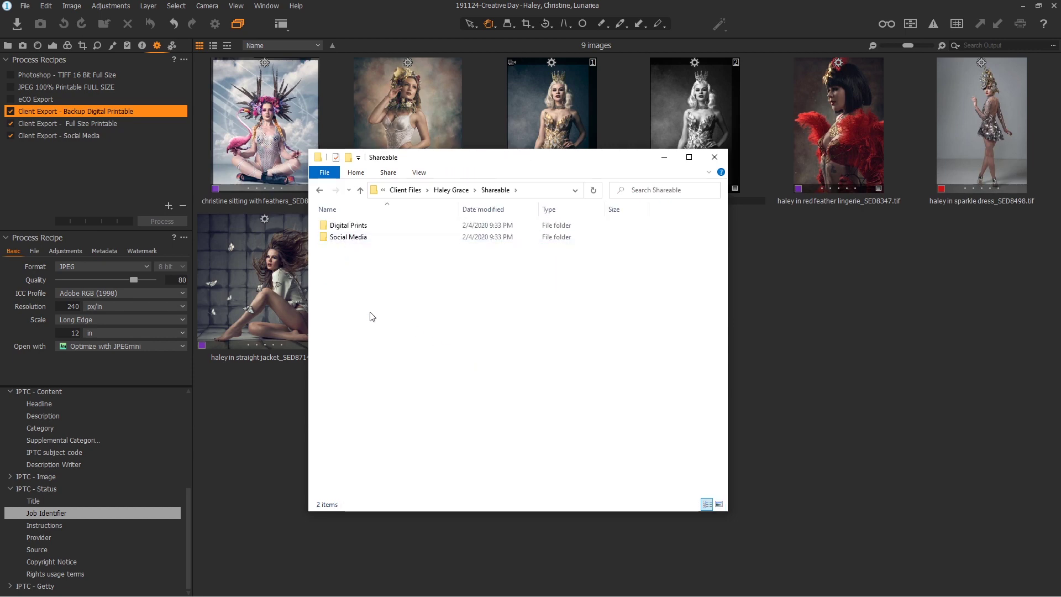
{"action": "double_click", "coordinate": [356, 228]}
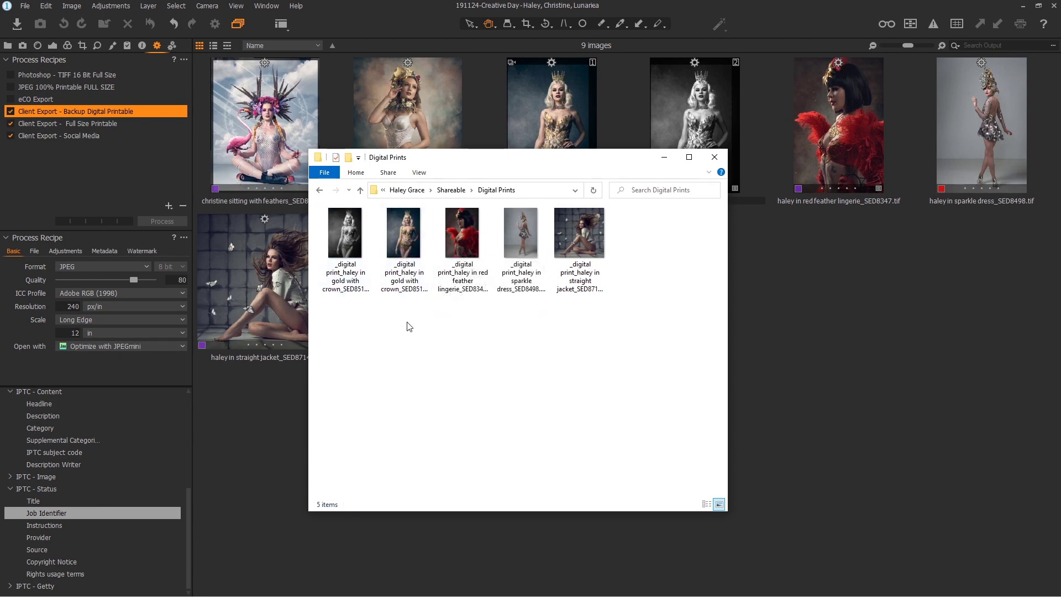
{"action": "left_click", "coordinate": [353, 246]}
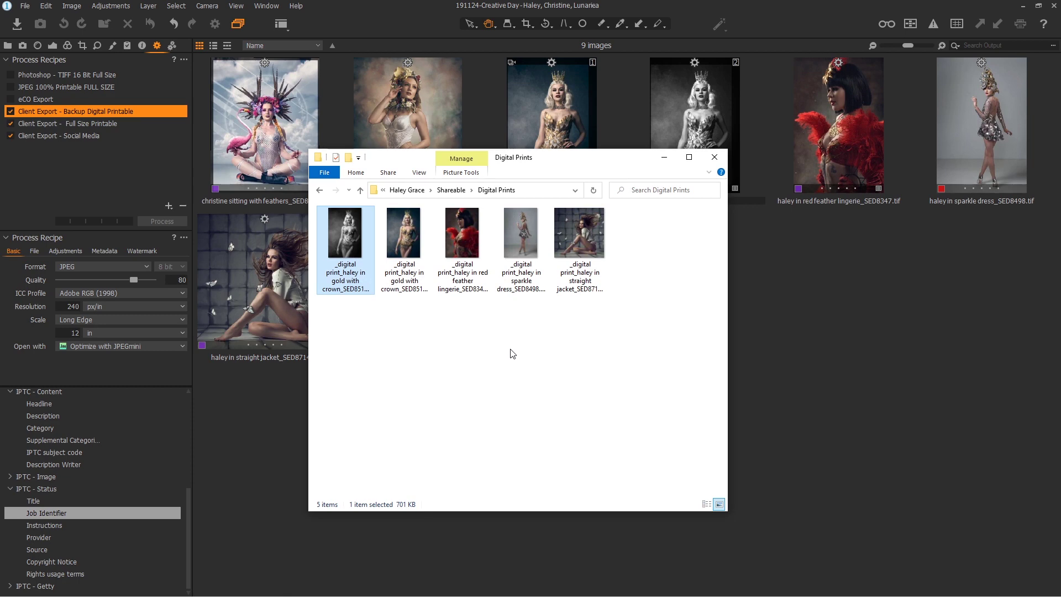
{"action": "key", "text": "BackSpace"}
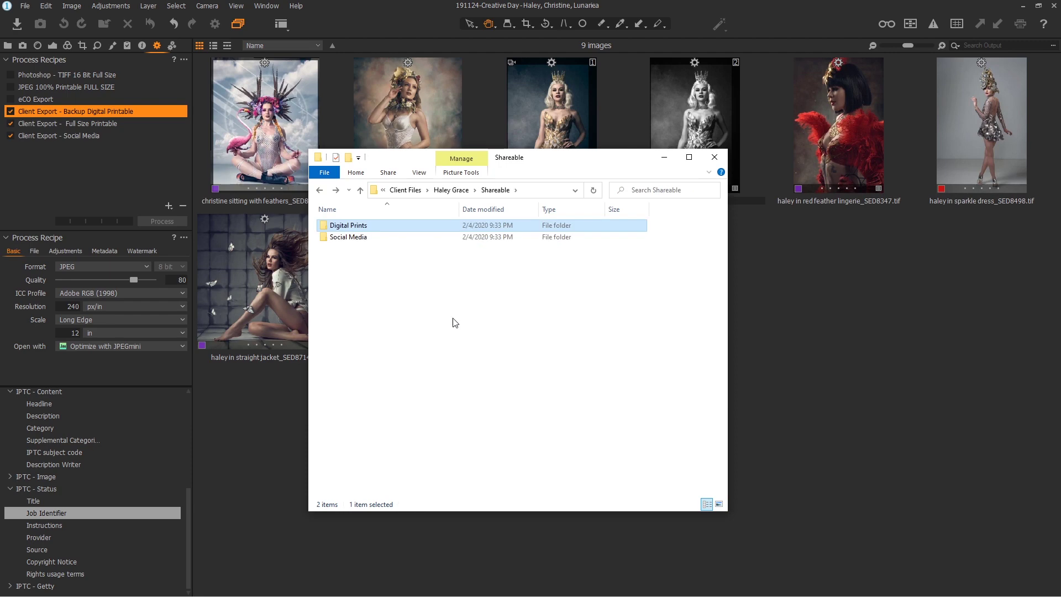
{"action": "double_click", "coordinate": [355, 241]}
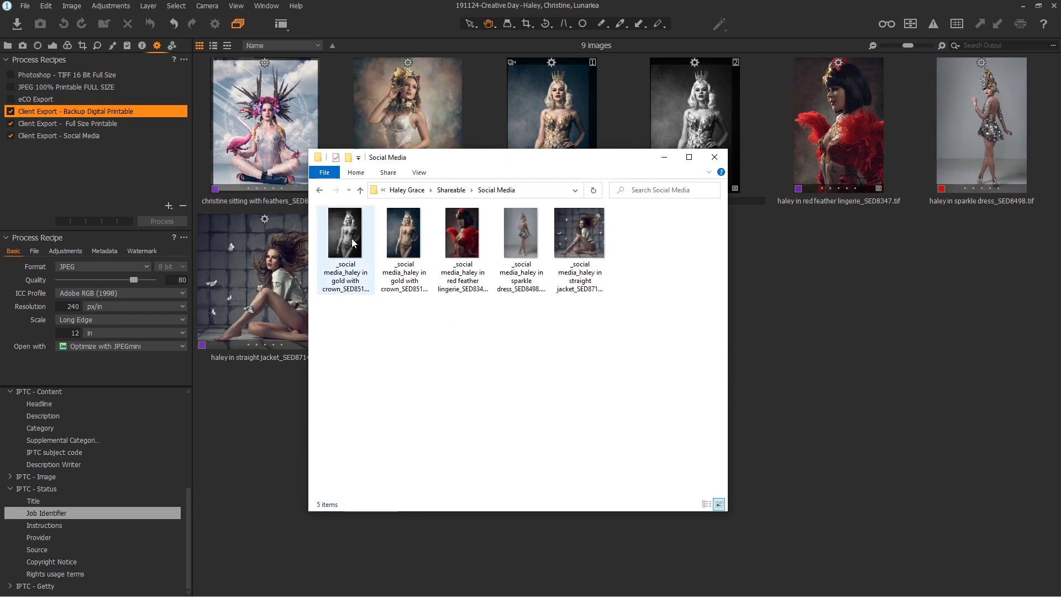
{"action": "double_click", "coordinate": [352, 242]}
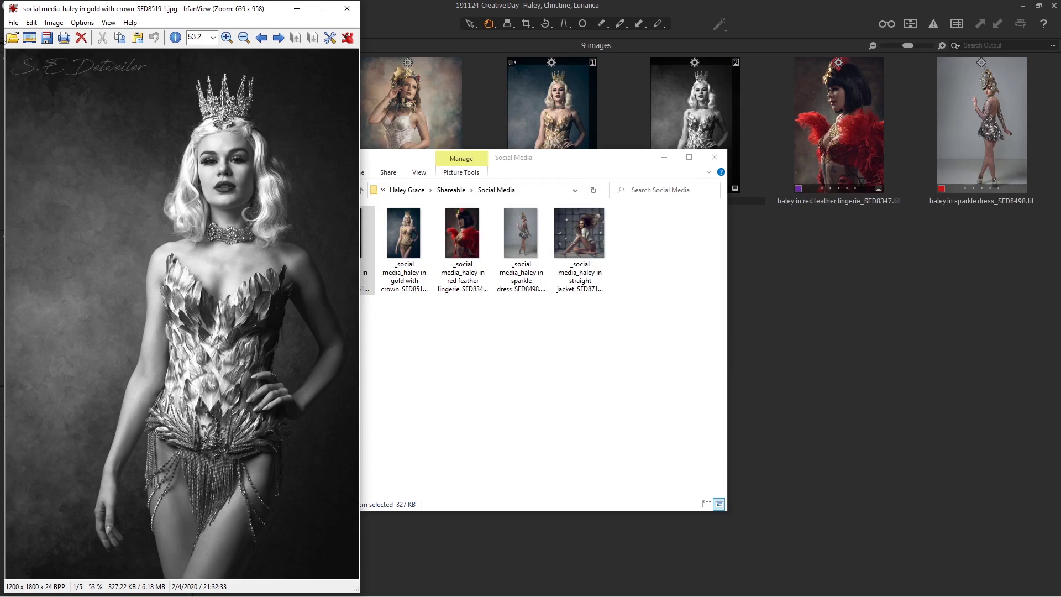
{"action": "left_click", "coordinate": [347, 8]}
{"action": "key", "text": "BackSpace"}
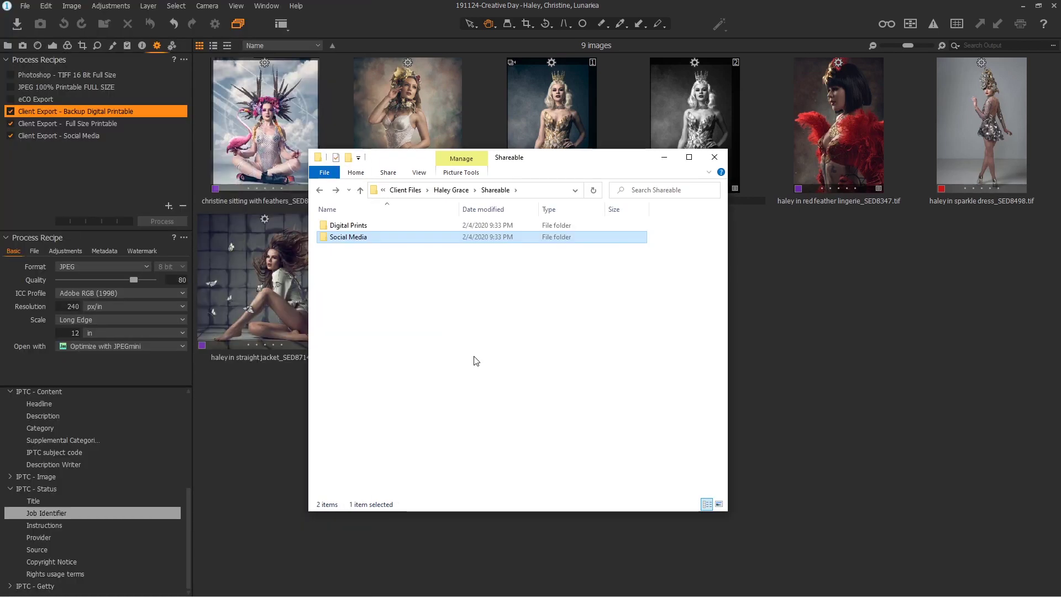
{"action": "key", "text": "BackSpace"}
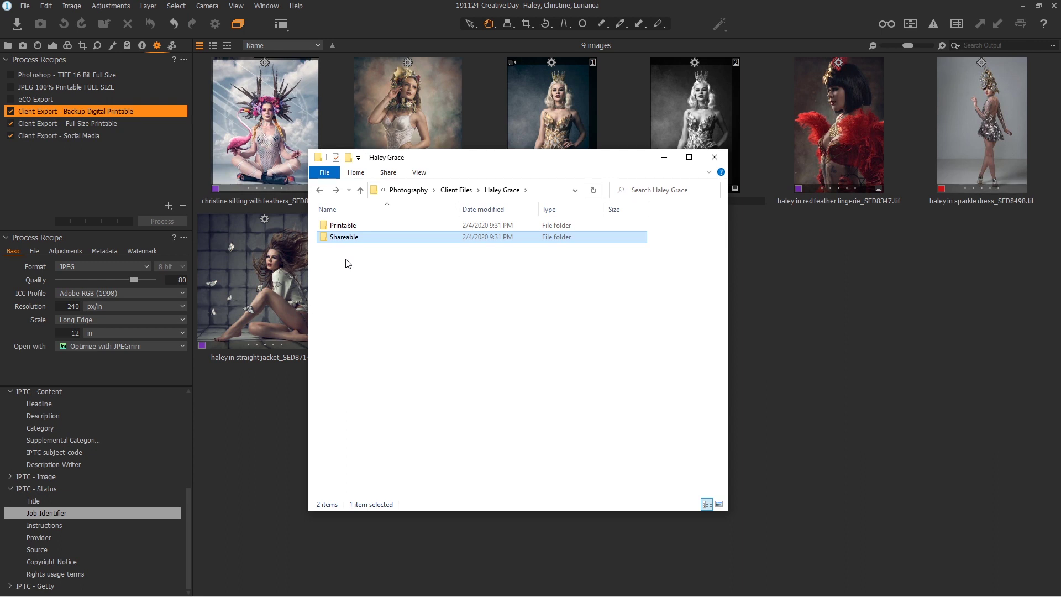
Check the other two clients' Full Size and Social Media folders, then close Explorer
{"action": "left_click", "coordinate": [457, 190]}
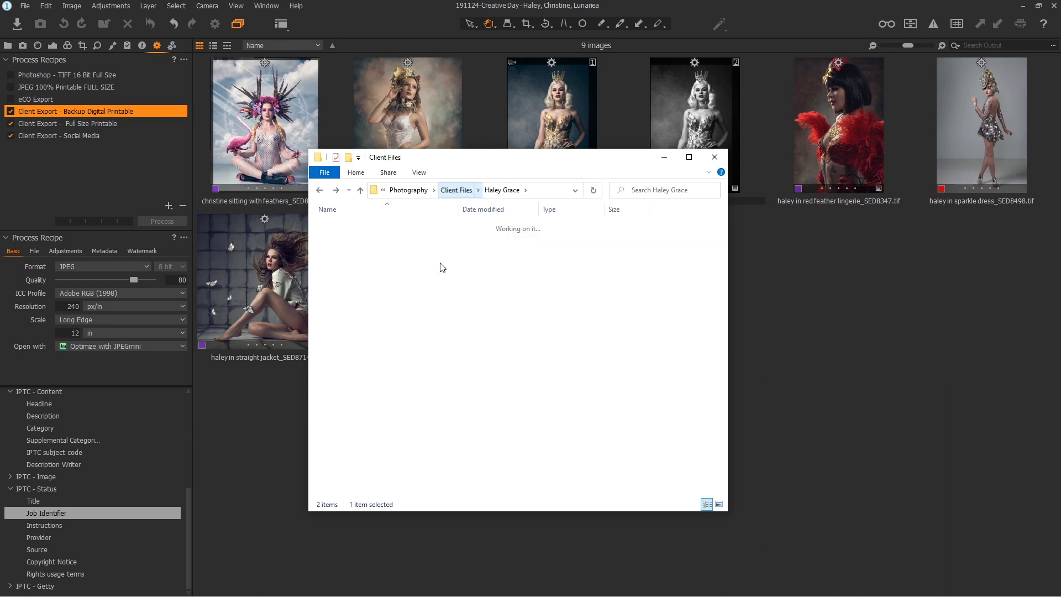
{"action": "double_click", "coordinate": [340, 249]}
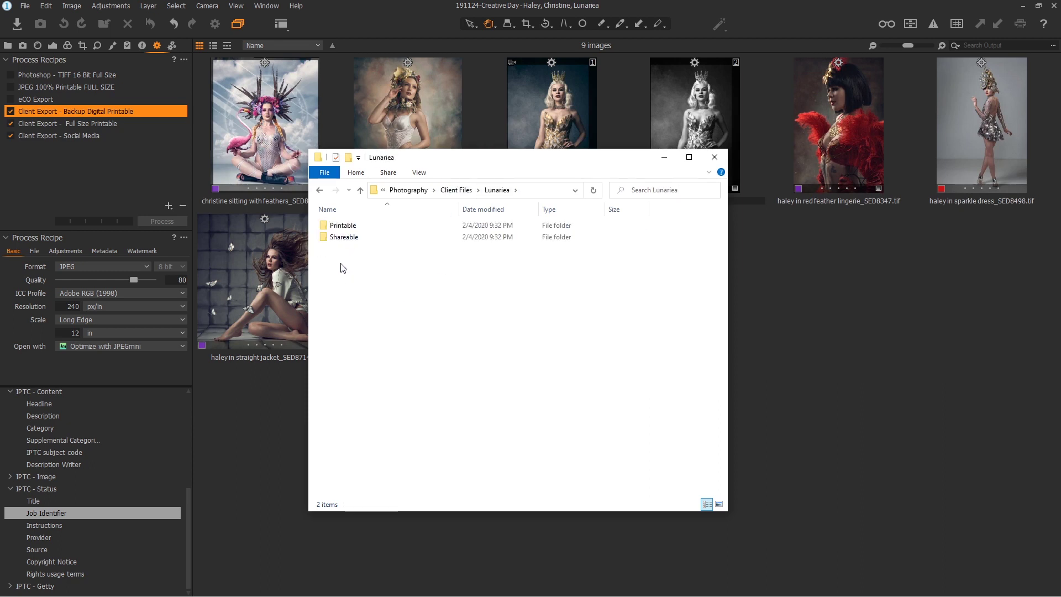
{"action": "double_click", "coordinate": [346, 225]}
{"action": "double_click", "coordinate": [331, 226]}
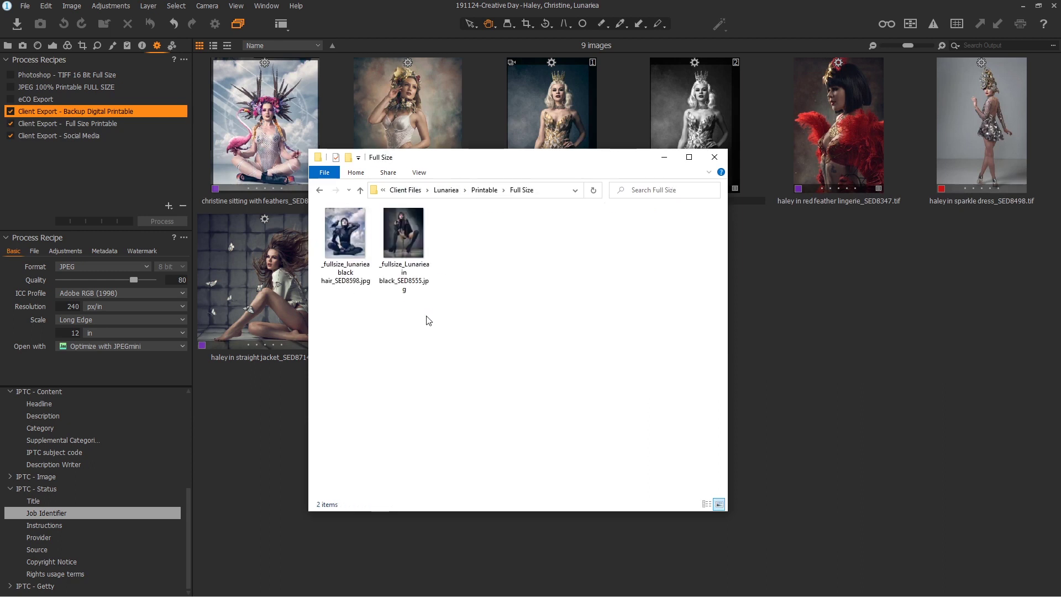
{"action": "left_click", "coordinate": [403, 192]}
{"action": "double_click", "coordinate": [357, 226]}
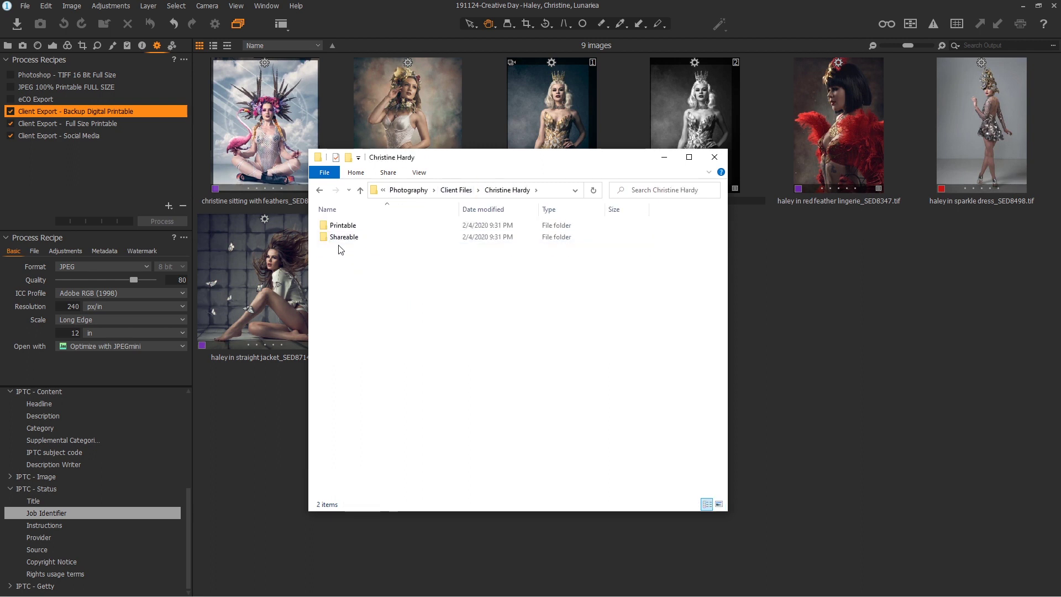
{"action": "double_click", "coordinate": [348, 238]}
{"action": "double_click", "coordinate": [351, 238]}
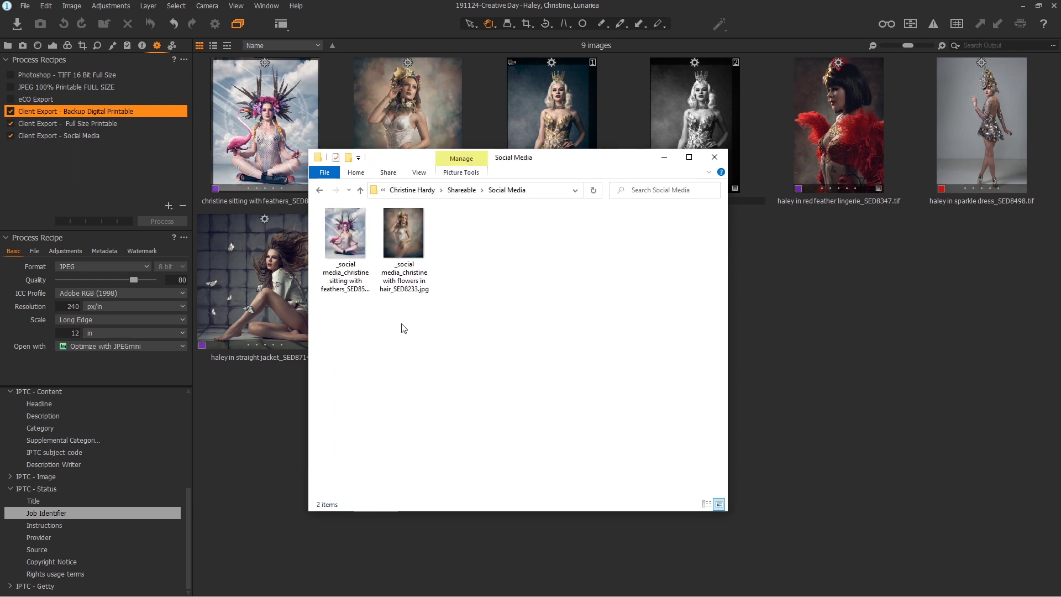
{"action": "left_click", "coordinate": [714, 158]}
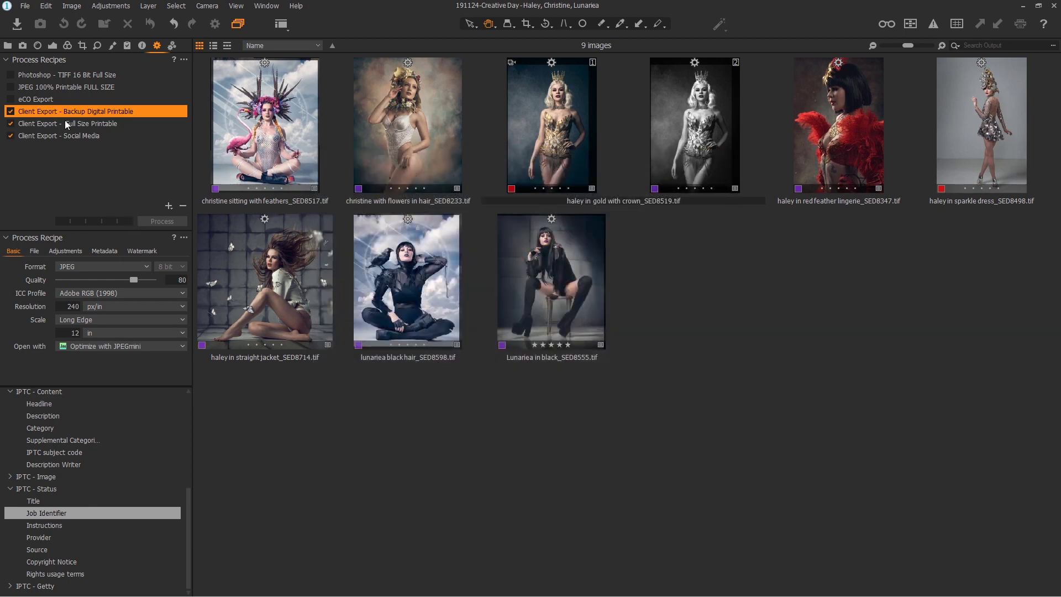
Open the Backup Digital Printable recipe's sub-folder naming format, using the first image as naming sample
{"action": "left_click", "coordinate": [35, 250]}
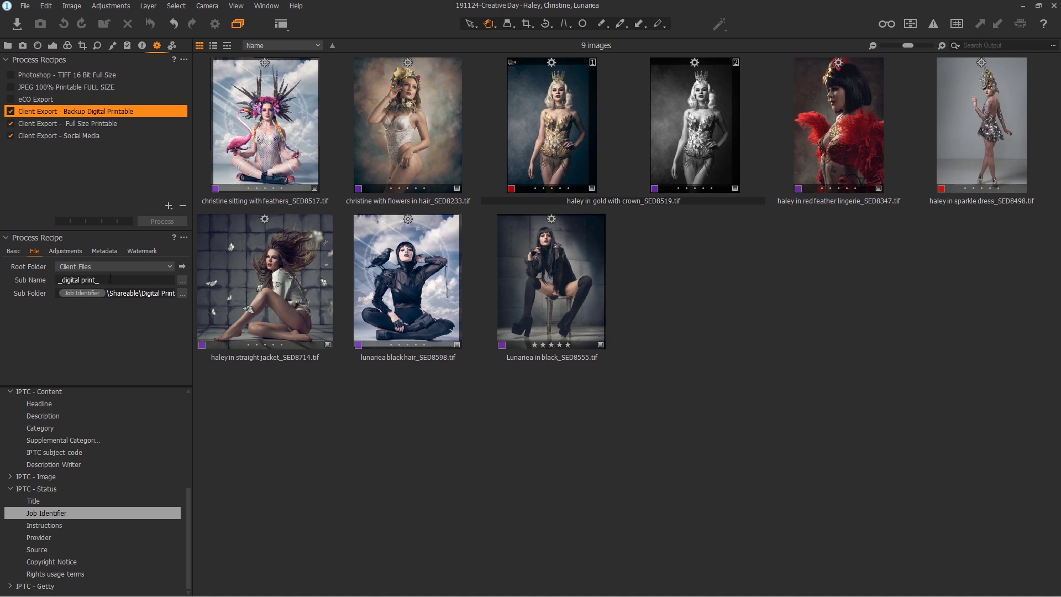
{"action": "scroll", "coordinate": [114, 494], "scroll_direction": "up", "scroll_amount": 6}
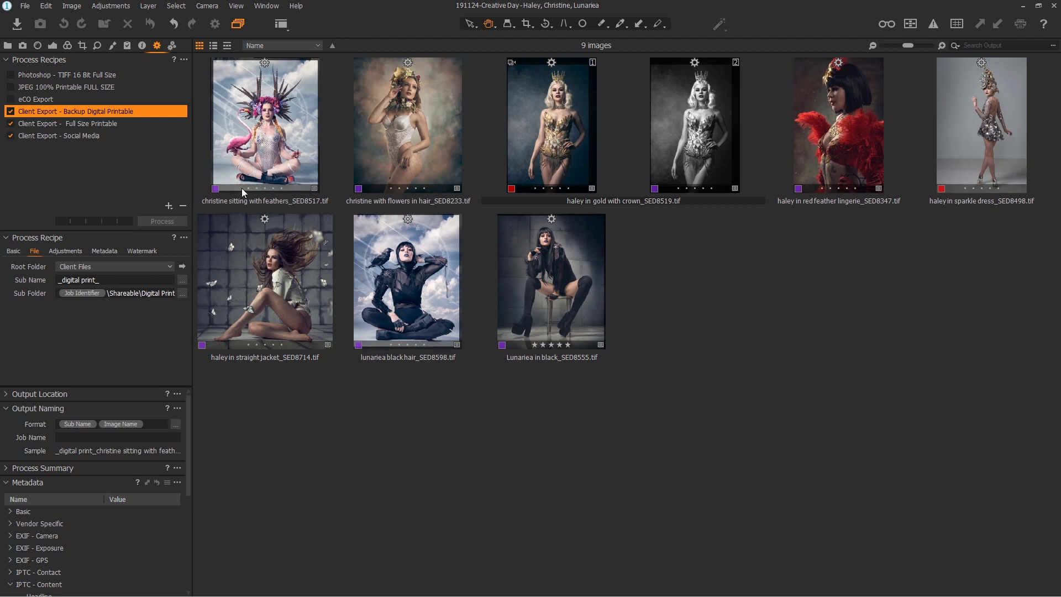
{"action": "left_click", "coordinate": [267, 182]}
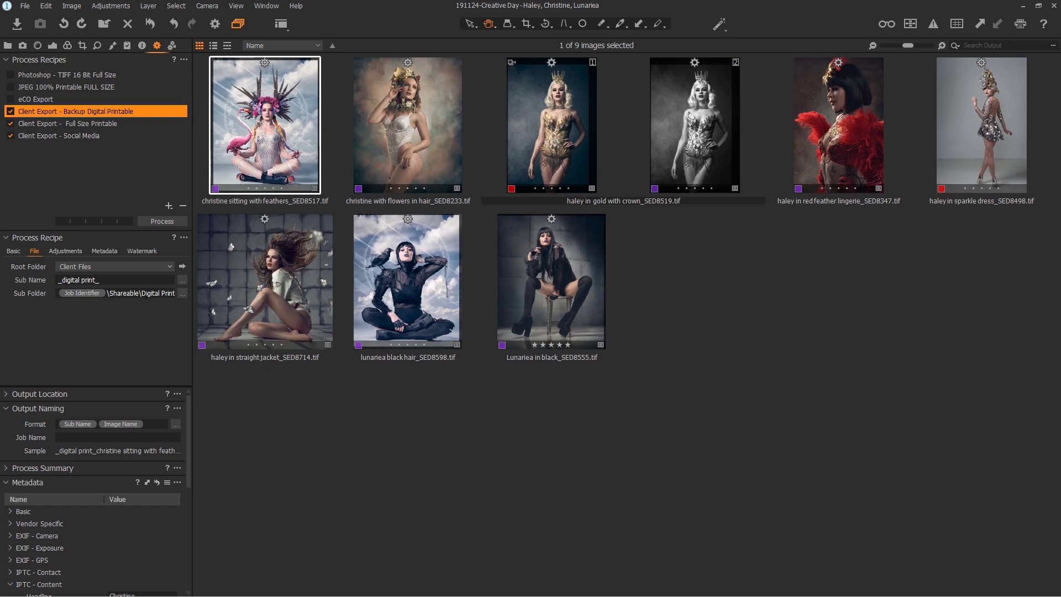
{"action": "left_click", "coordinate": [182, 294]}
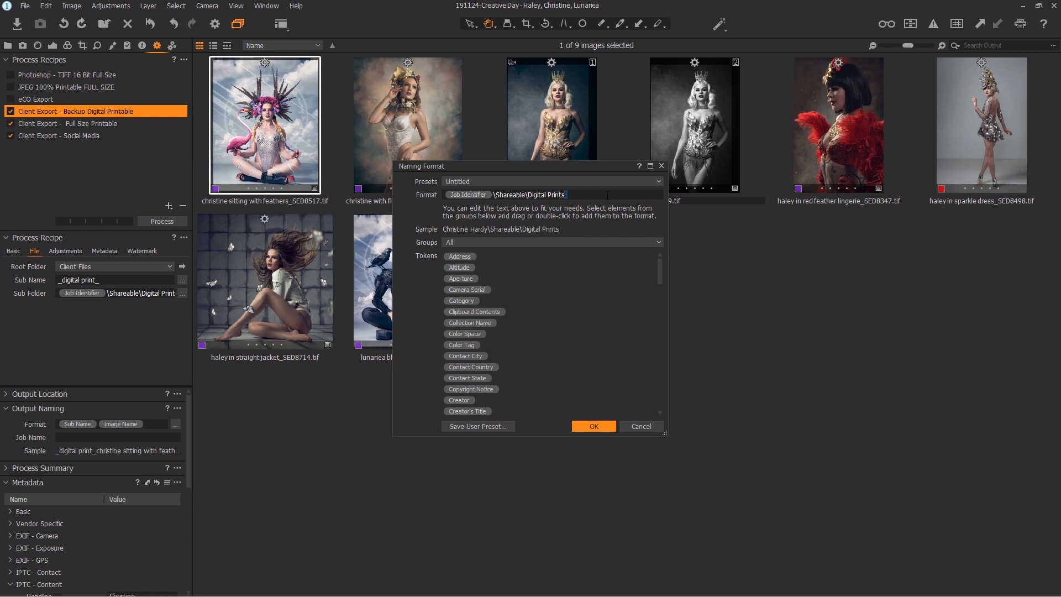
Try a backslash in the sub-folder format and browse the Tokens list, then cancel without changes
{"action": "type", "text": "\\"}
{"action": "scroll", "coordinate": [659, 281], "scroll_direction": "down", "scroll_amount": 5}
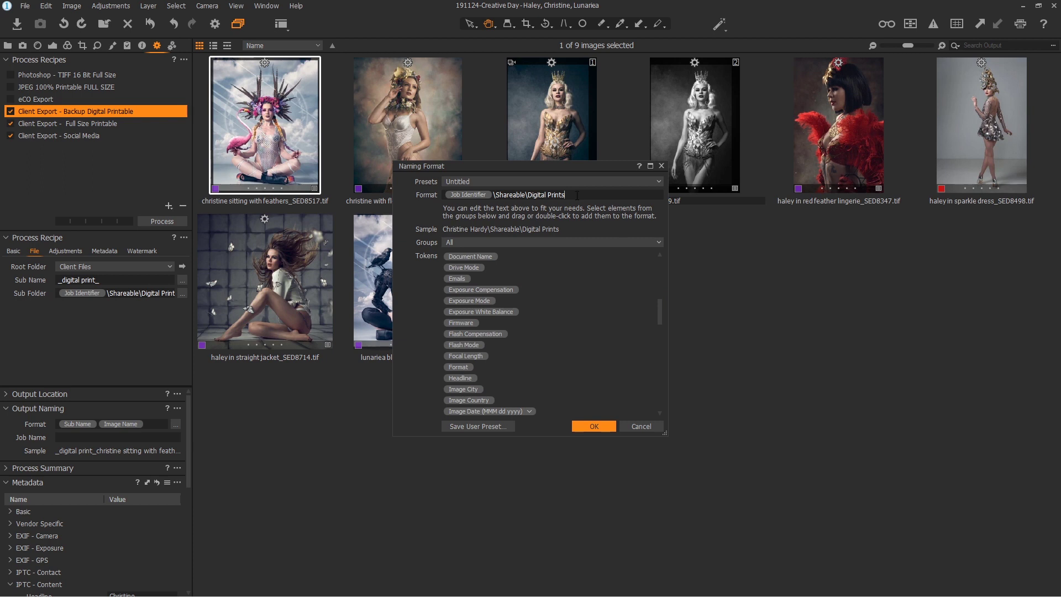
{"action": "left_click_drag", "start_coordinate": [661, 311], "coordinate": [660, 337]}
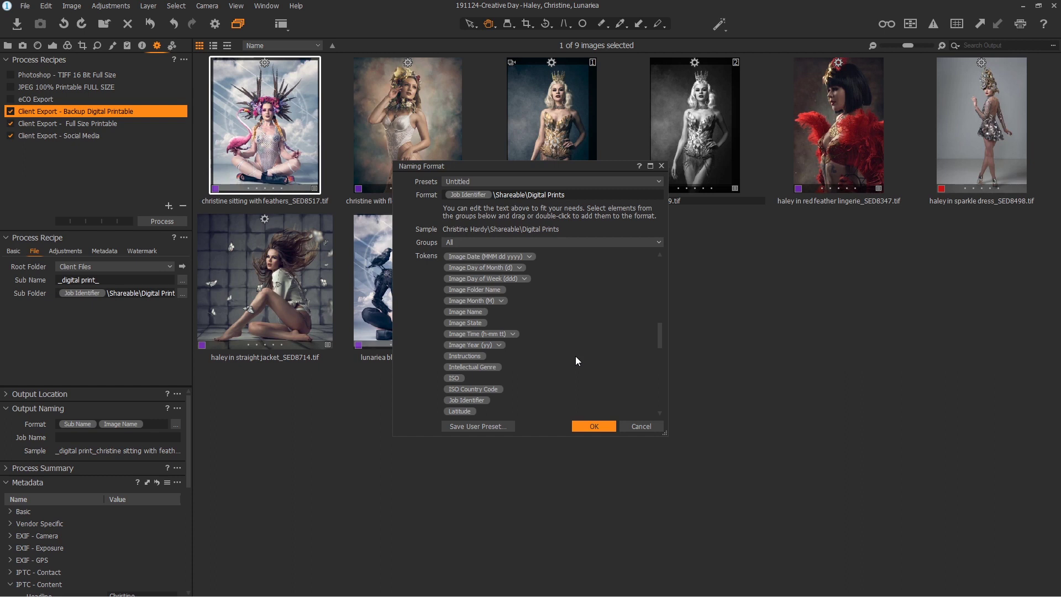
{"action": "left_click", "coordinate": [644, 427]}
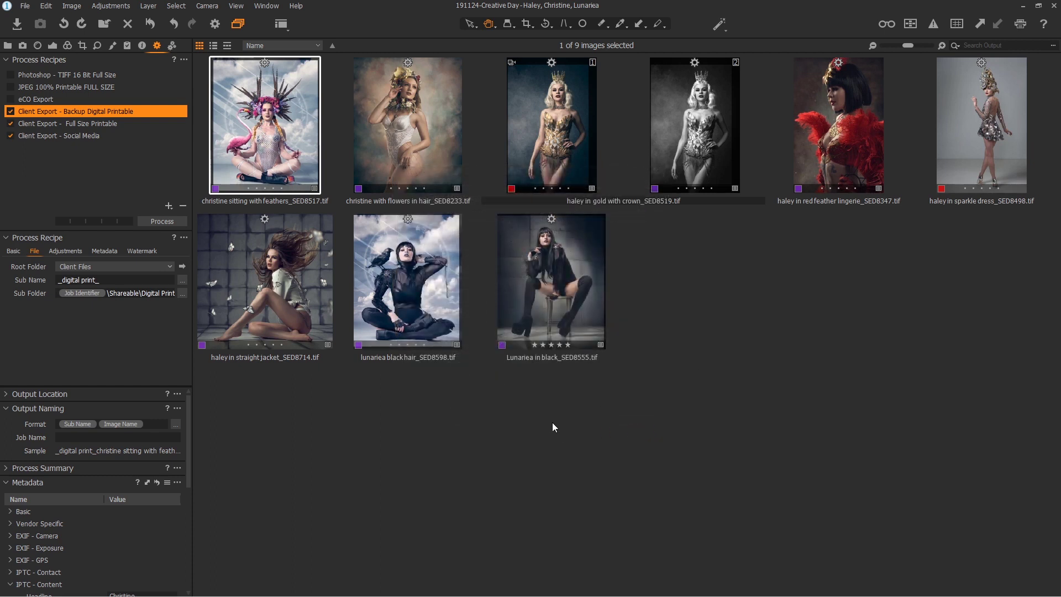
Inspect the eCO Export recipe's sub-name format unchanged, then select the Photoshop - TIFF 16 Bit Full Size recipe
{"action": "left_click", "coordinate": [48, 100]}
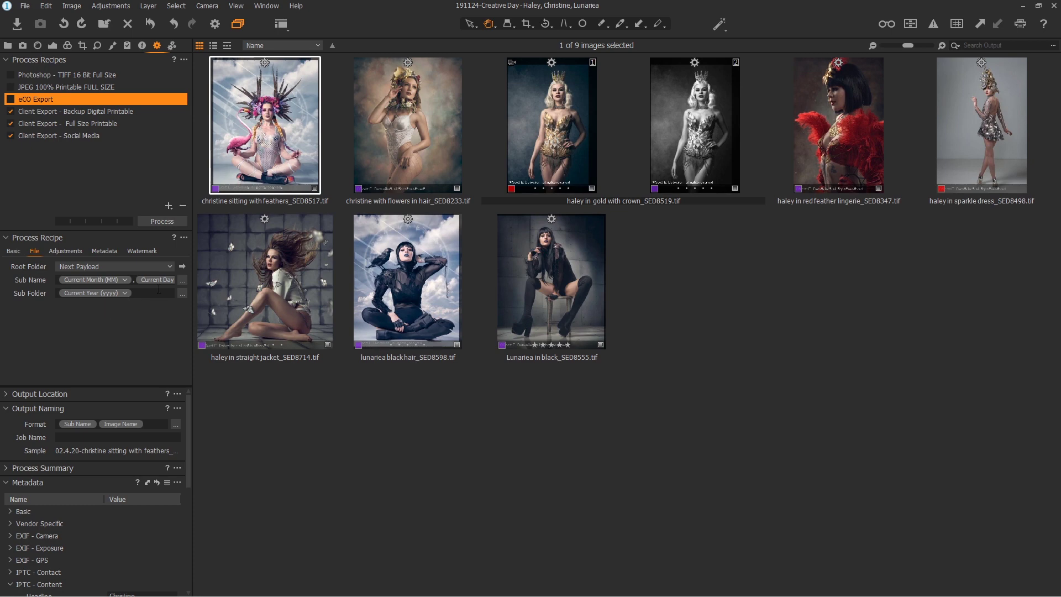
{"action": "left_click", "coordinate": [183, 281]}
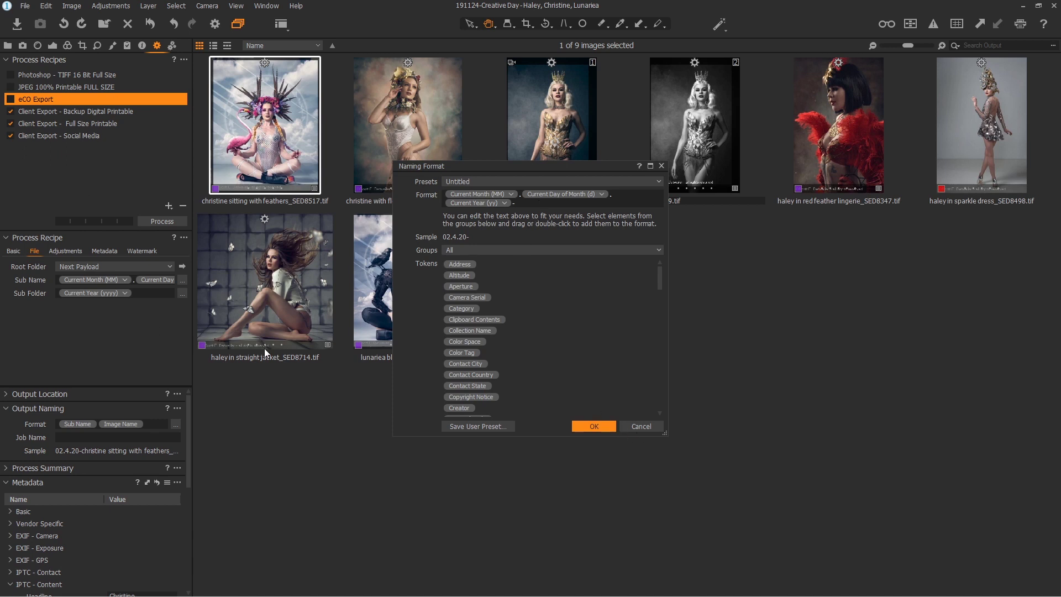
{"action": "left_click", "coordinate": [644, 427]}
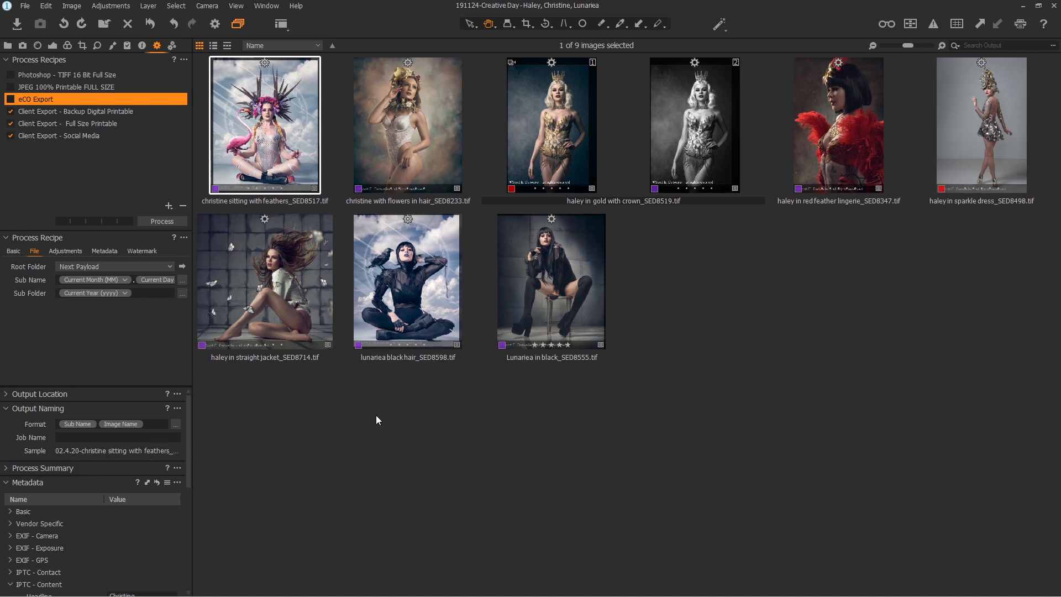
{"action": "left_click", "coordinate": [59, 87]}
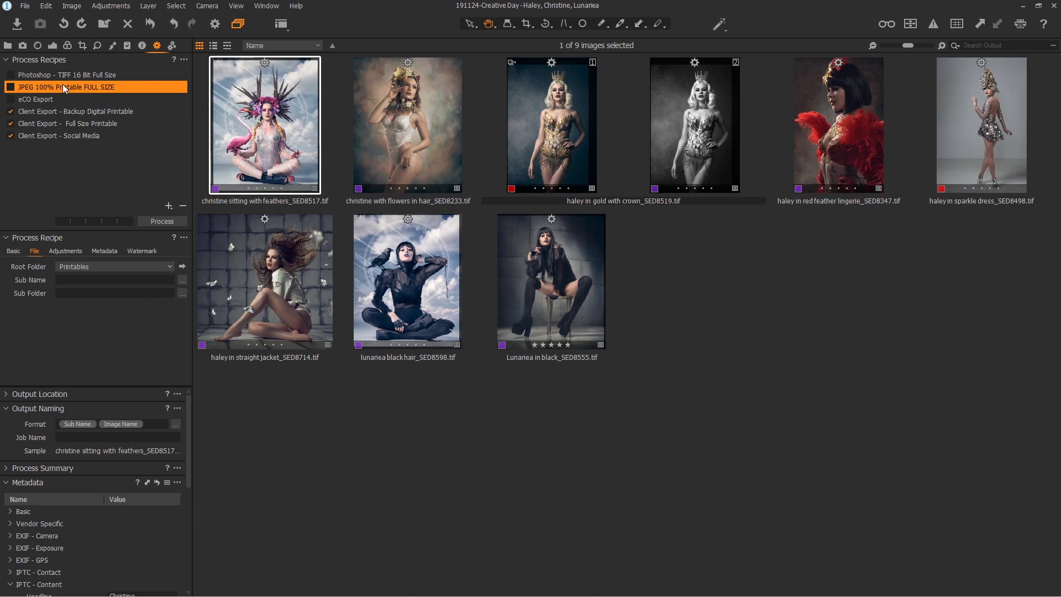
{"action": "left_click", "coordinate": [73, 75]}
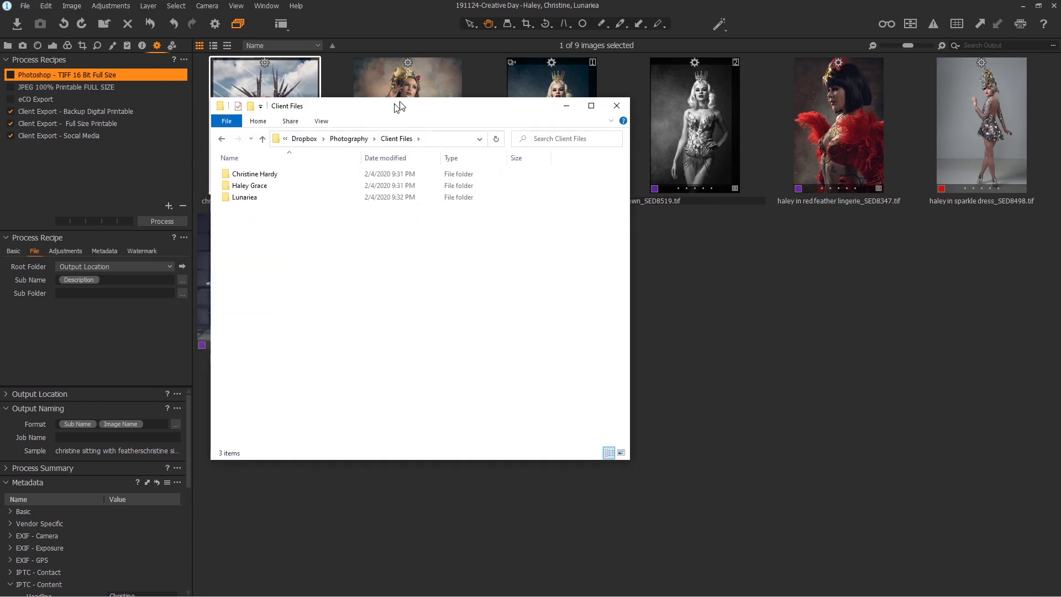
Search Client Files by the model's name tag and select the first of the 15 results
{"action": "left_click_drag", "start_coordinate": [402, 99], "coordinate": [539, 118]}
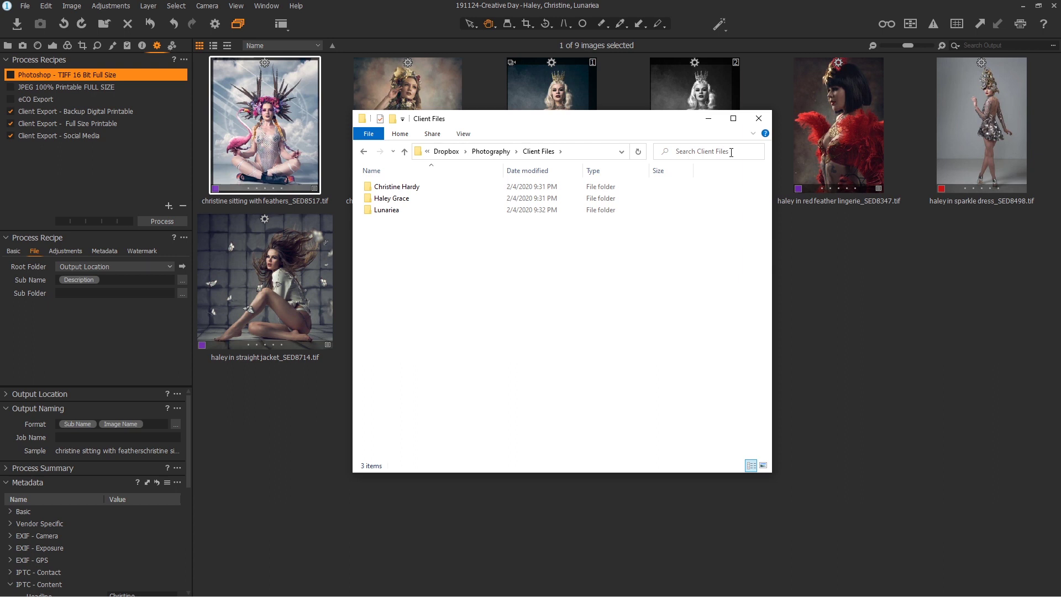
{"action": "left_click", "coordinate": [731, 153]}
{"action": "type", "text": "tag:"}
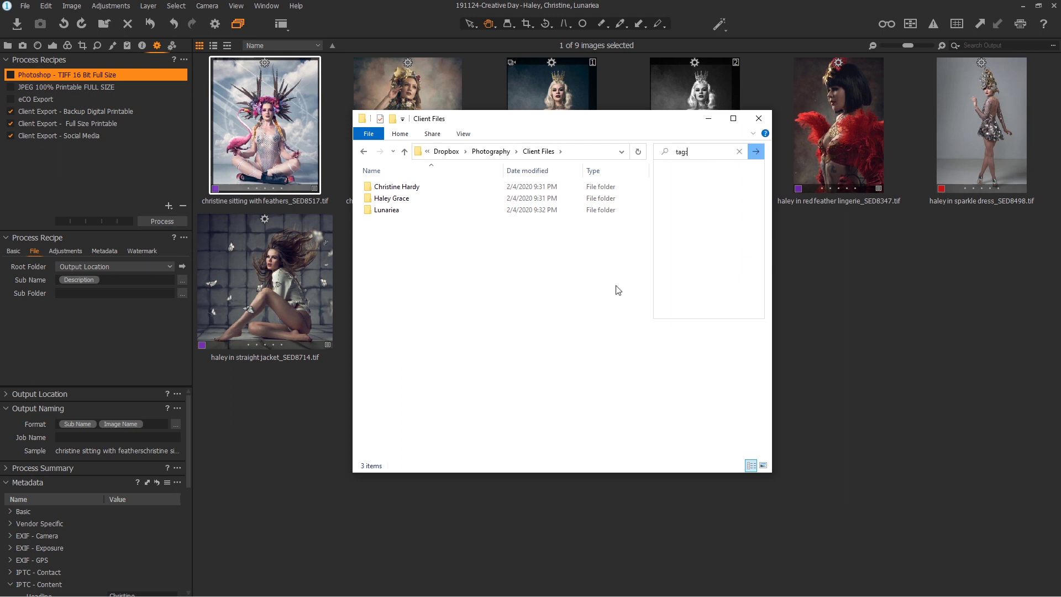
{"action": "type", "text": " haley"}
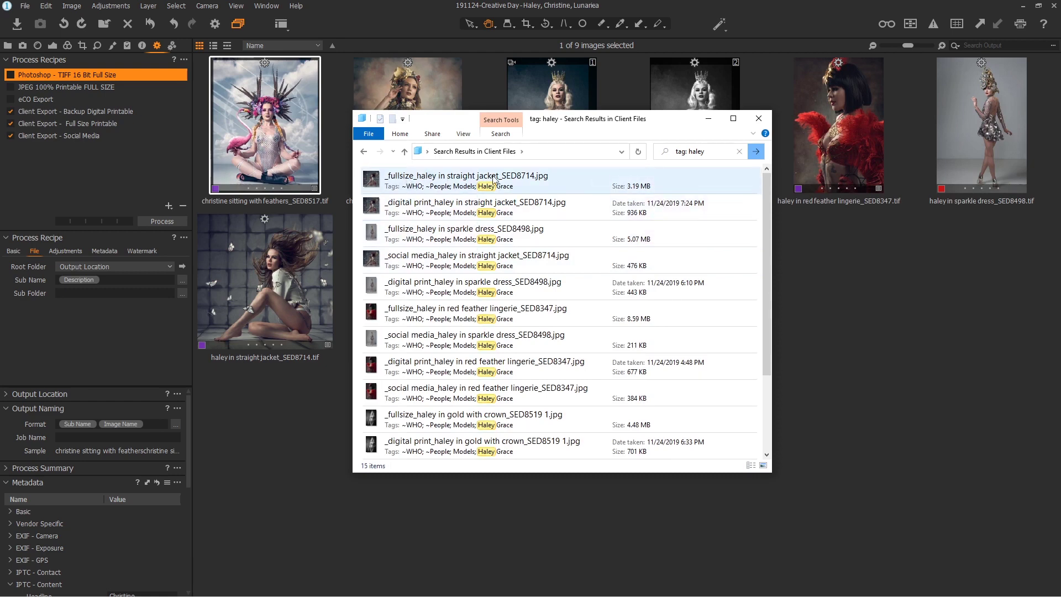
{"action": "left_click", "coordinate": [401, 180]}
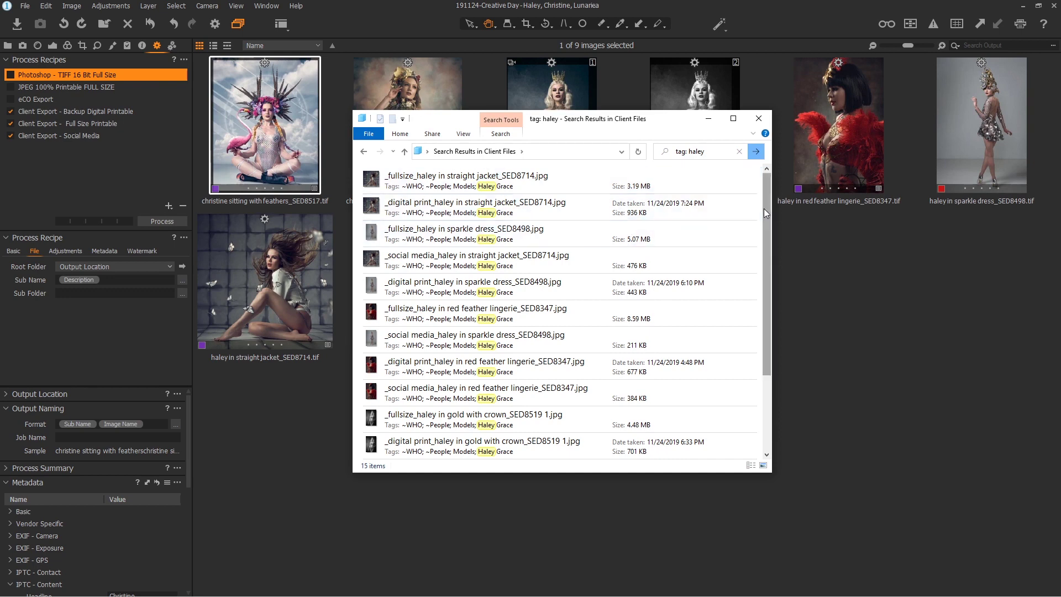
{"action": "mouse_move", "coordinate": [764, 208]}
{"action": "left_mouse_down"}
{"action": "mouse_move", "coordinate": [768, 305]}
{"action": "mouse_move", "coordinate": [769, 201]}
{"action": "mouse_move", "coordinate": [783, 204]}
{"action": "left_mouse_up"}
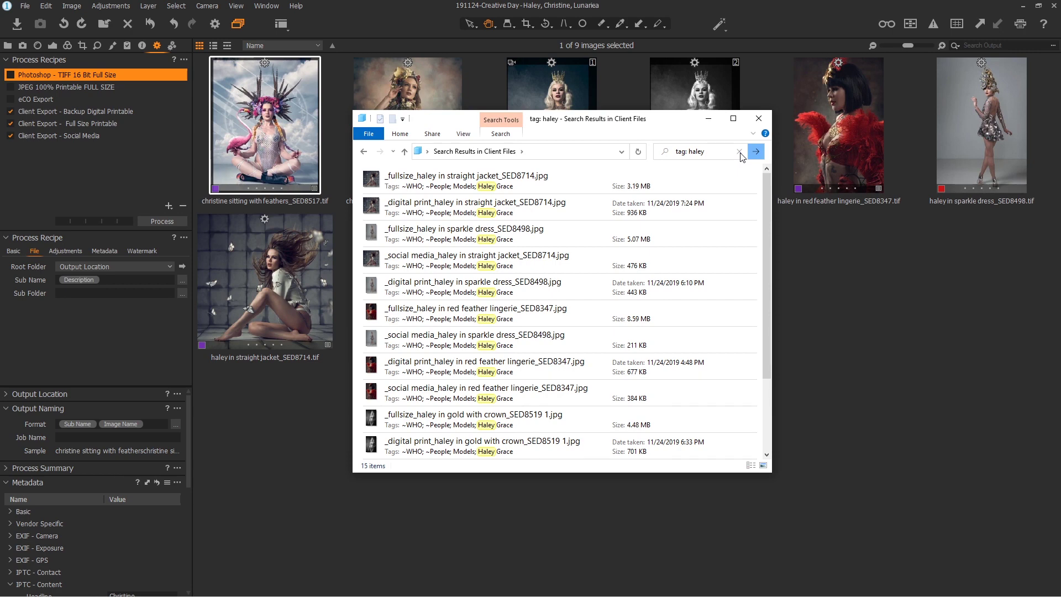
{"action": "left_click", "coordinate": [451, 182]}
{"action": "right_click", "coordinate": [450, 183]}
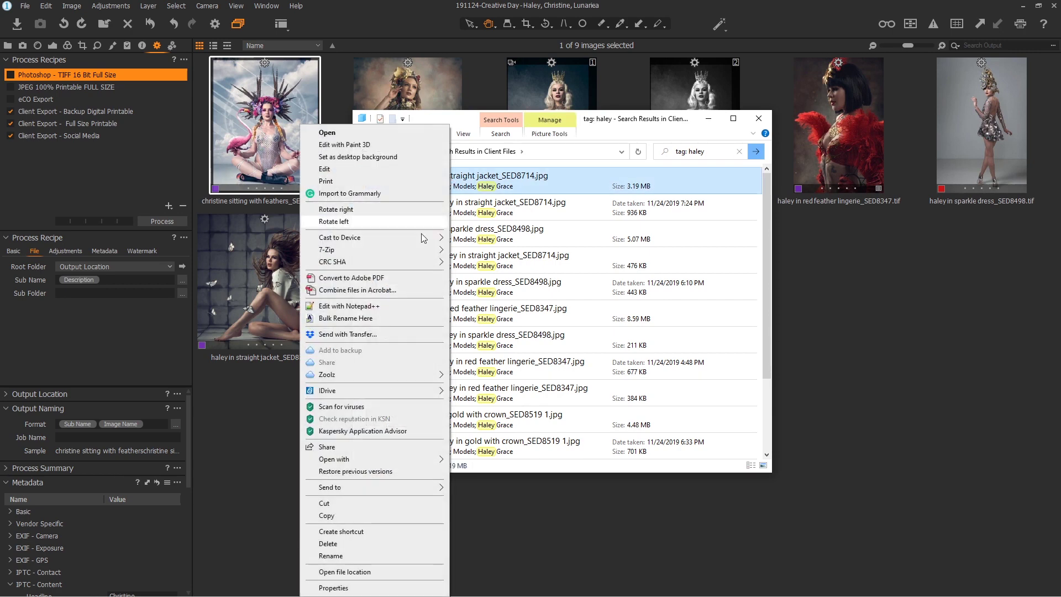
{"action": "left_click", "coordinate": [333, 588]}
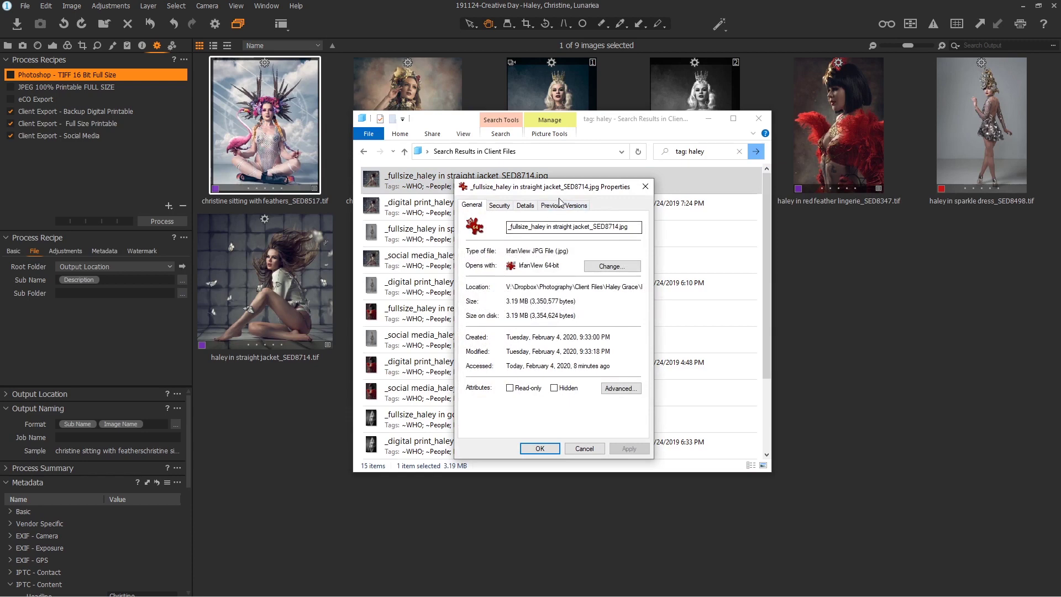
{"action": "left_click_drag", "start_coordinate": [469, 167], "coordinate": [452, 166]}
{"action": "left_click", "coordinate": [419, 185]}
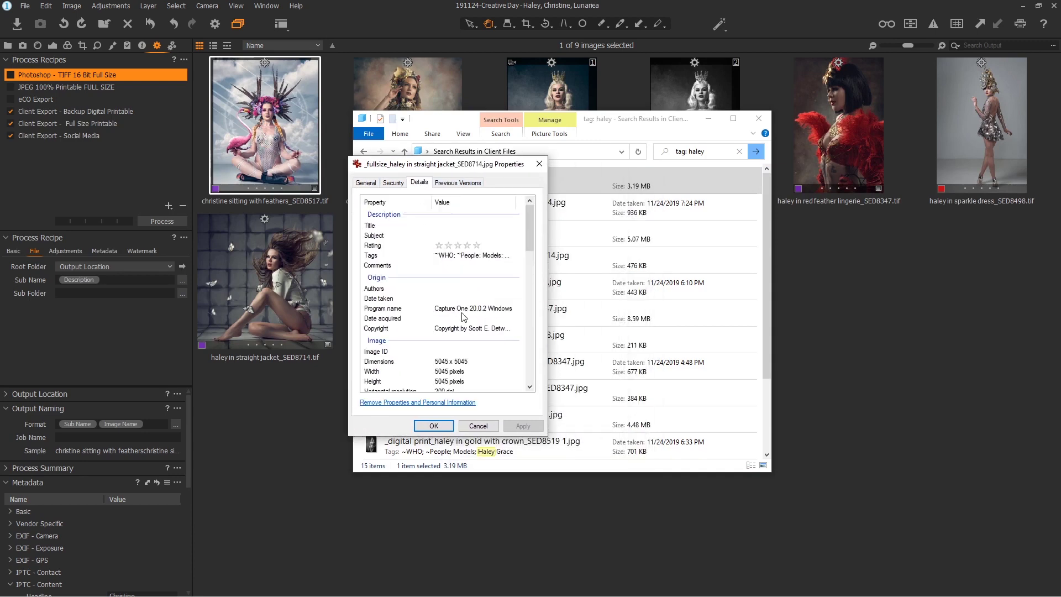
{"action": "left_click", "coordinate": [448, 257]}
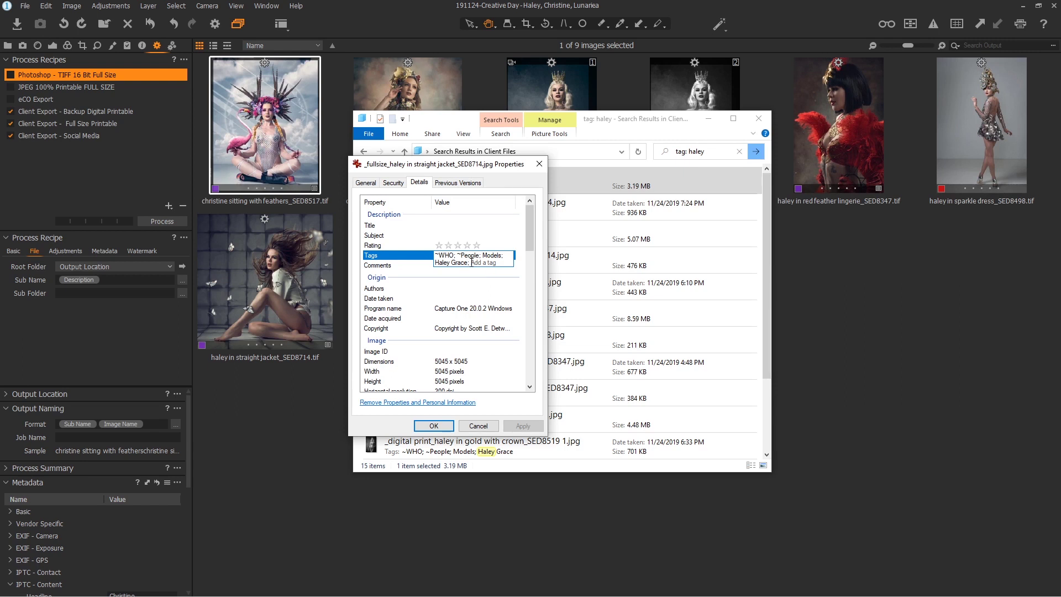
{"action": "left_click", "coordinate": [478, 426]}
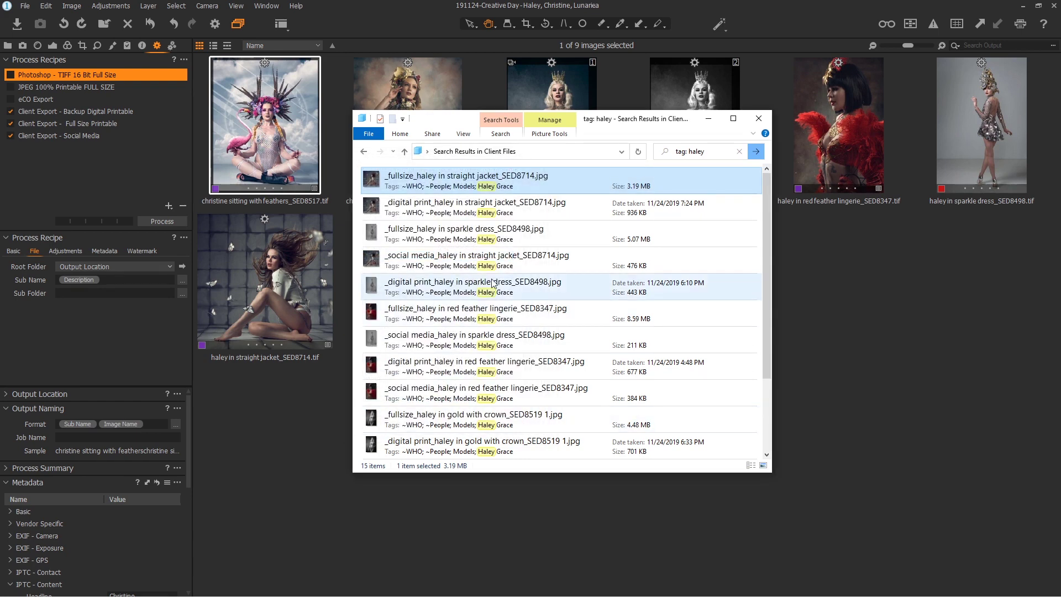
Close the search results and view the gold-crown image large, comparing its colour and black-and-white variants
{"action": "left_click", "coordinate": [758, 118]}
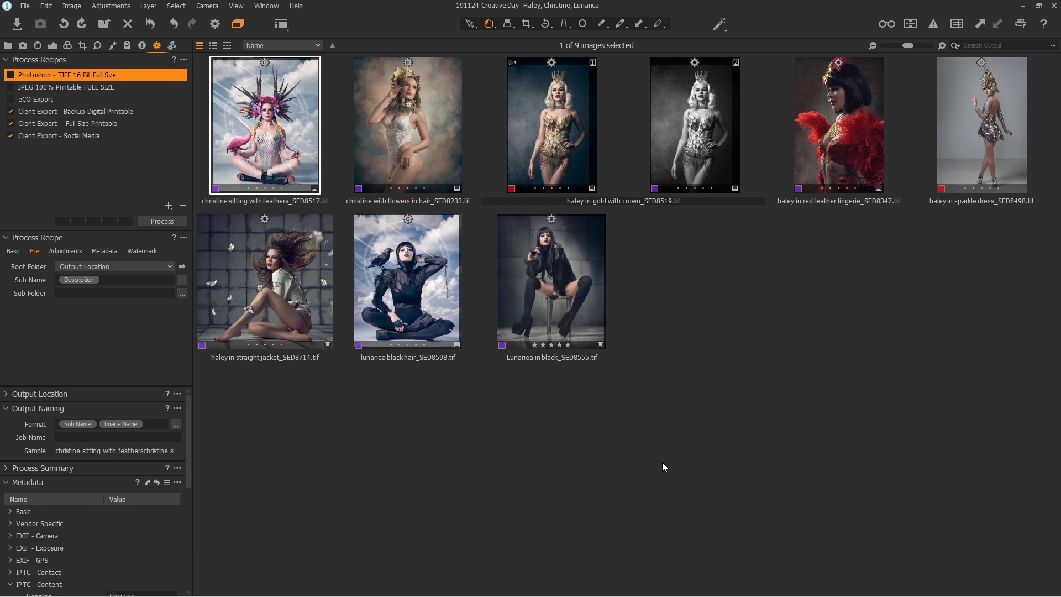
{"action": "double_click", "coordinate": [683, 115]}
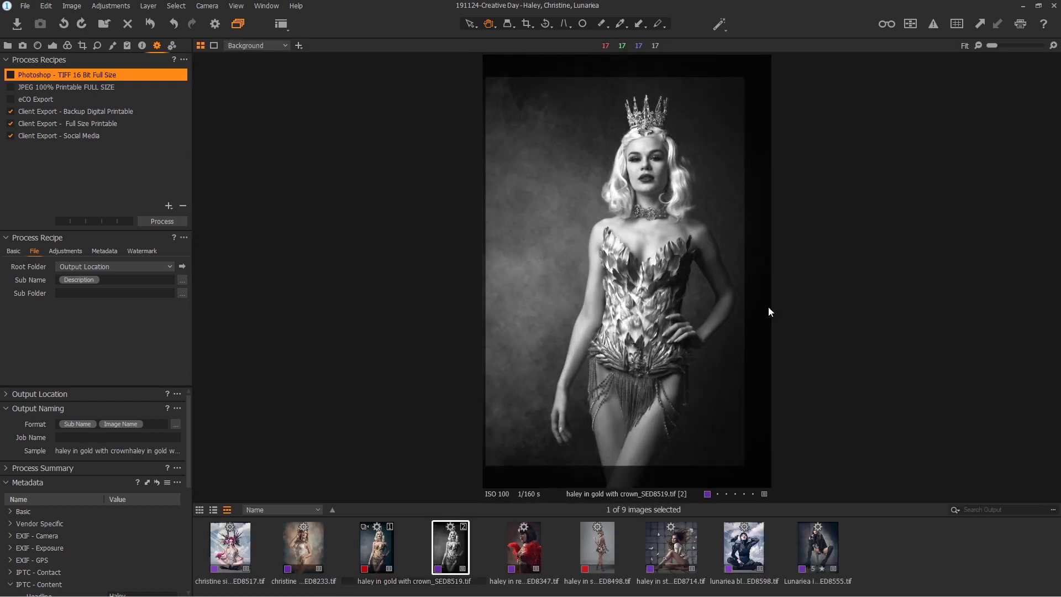
{"action": "key", "text": "Left"}
{"action": "key", "text": "Right"}
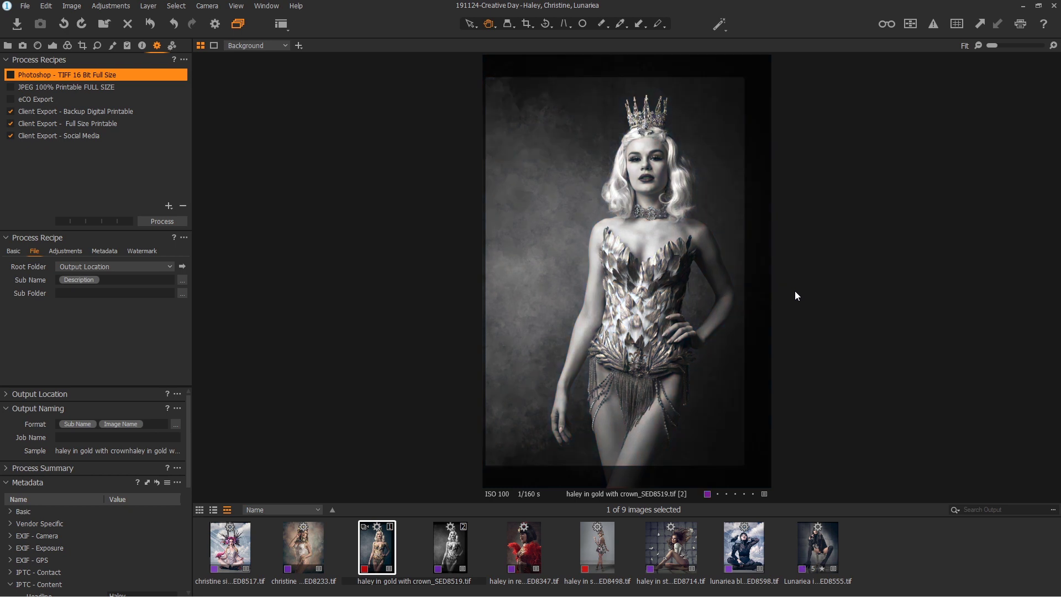